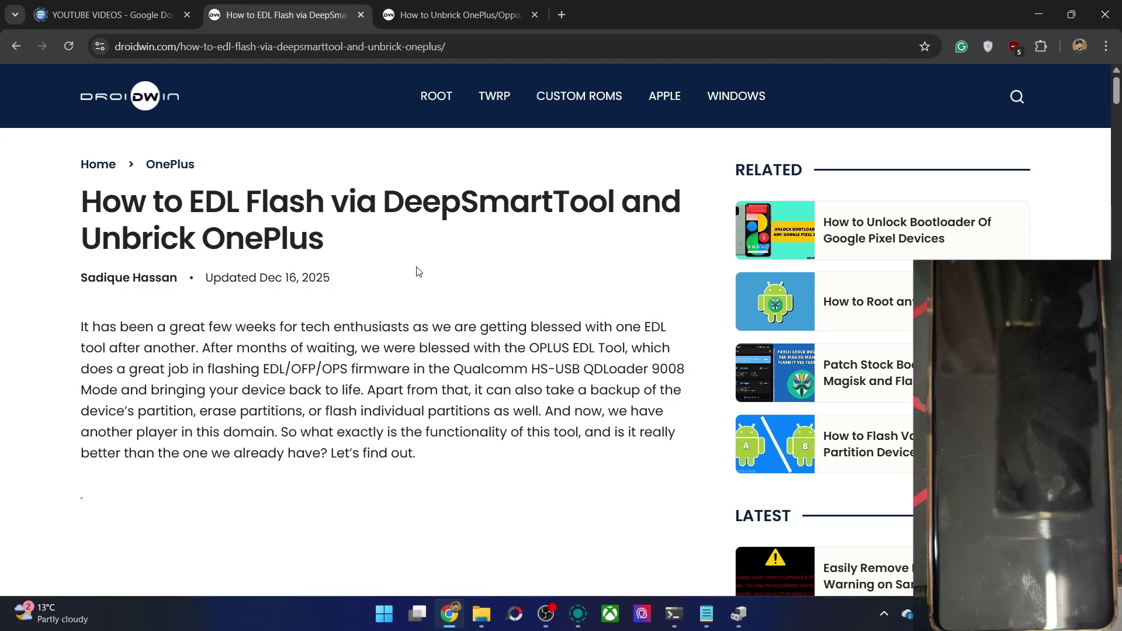
Compare the OPLUS EDL Tool and DeepSmartTool article titles by highlighting each
left_click(453, 6)
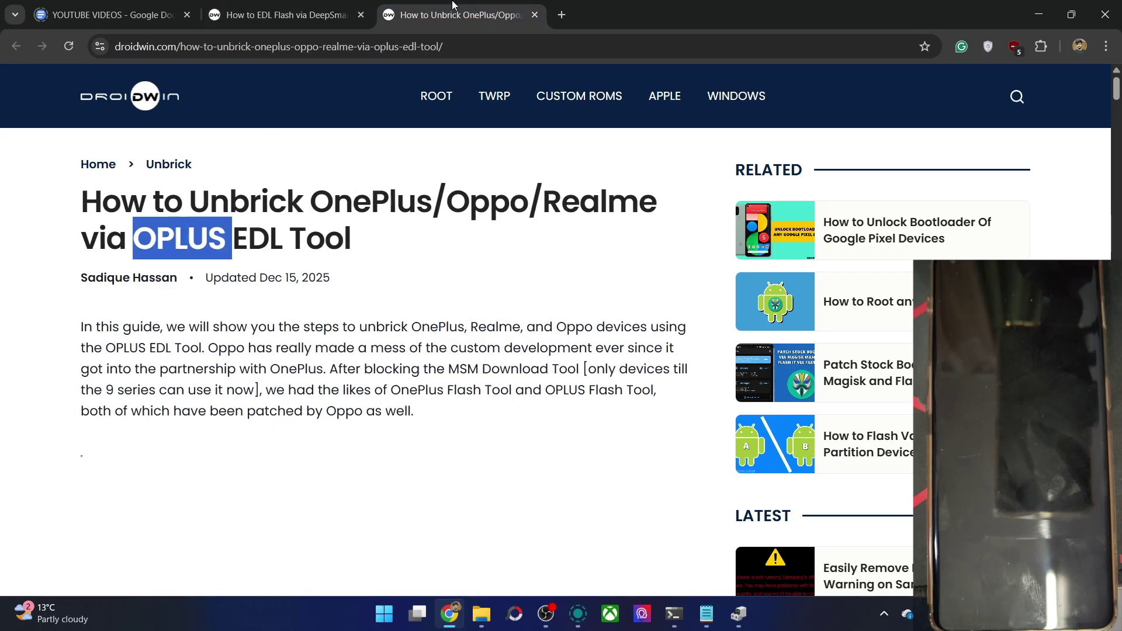
left_click(342, 242)
left_click(279, 5)
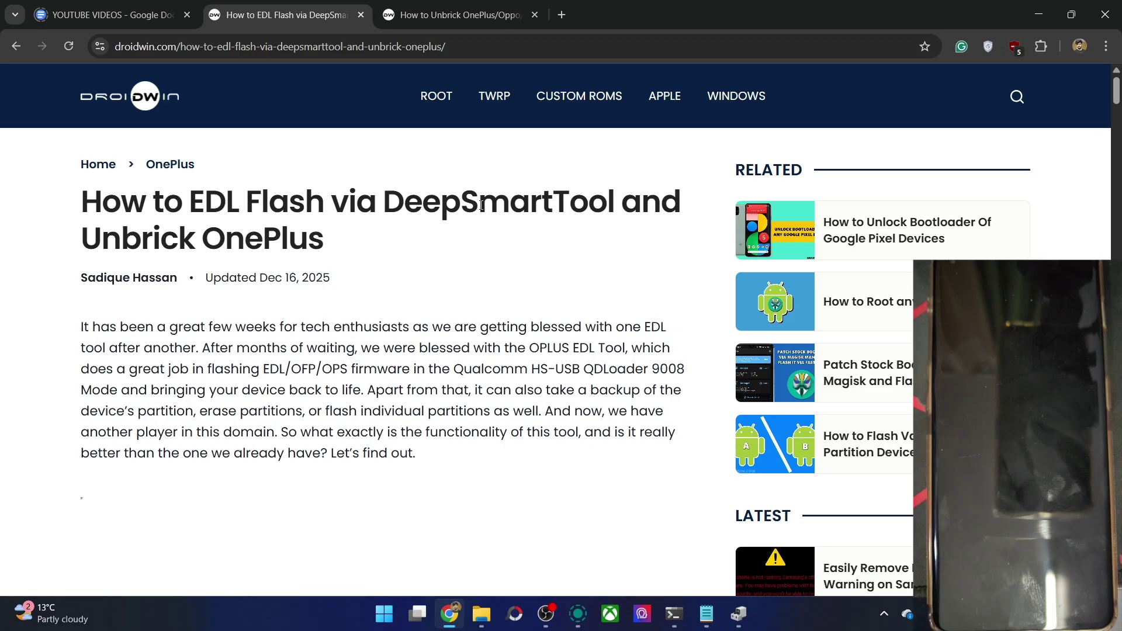
left_click(458, 14)
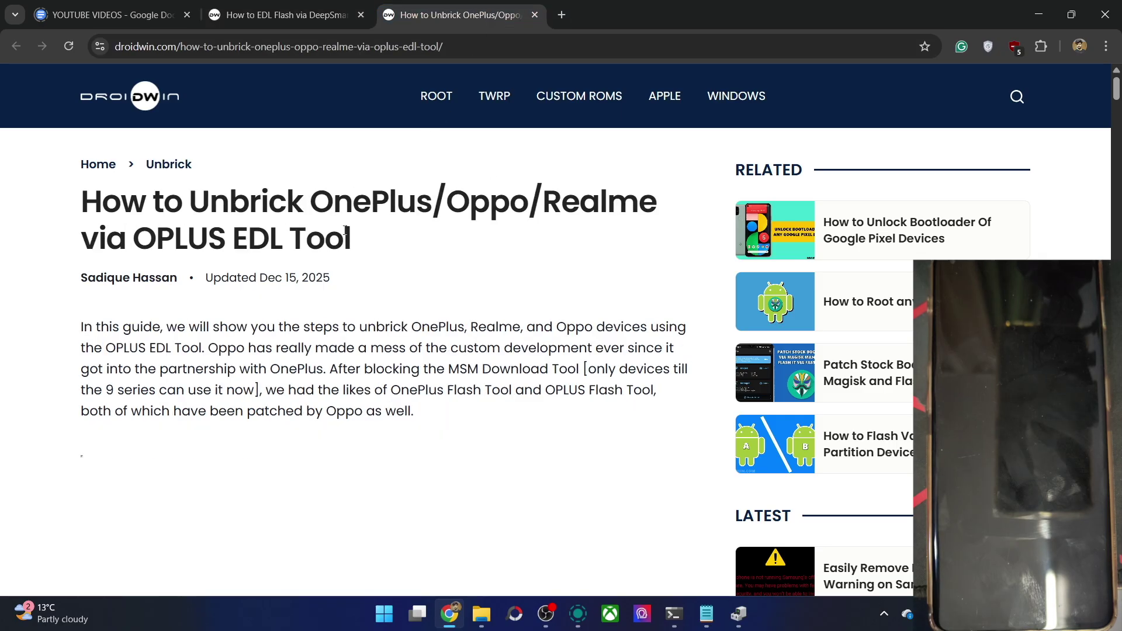
triple_click(285, 241)
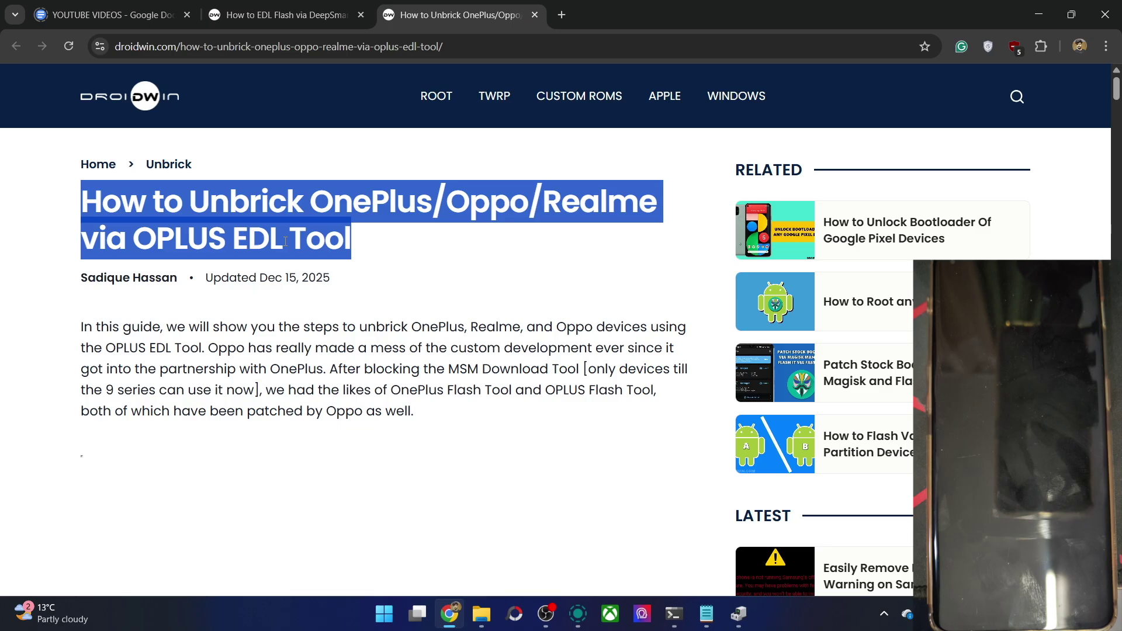
left_click(274, 15)
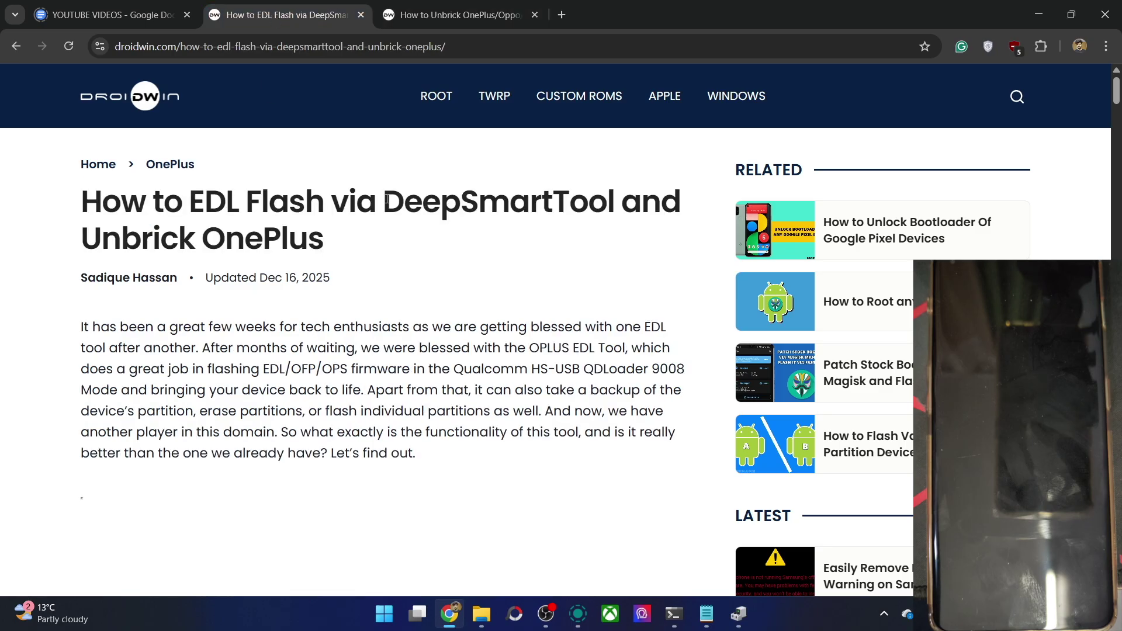
left_click_drag(386, 199, 622, 203)
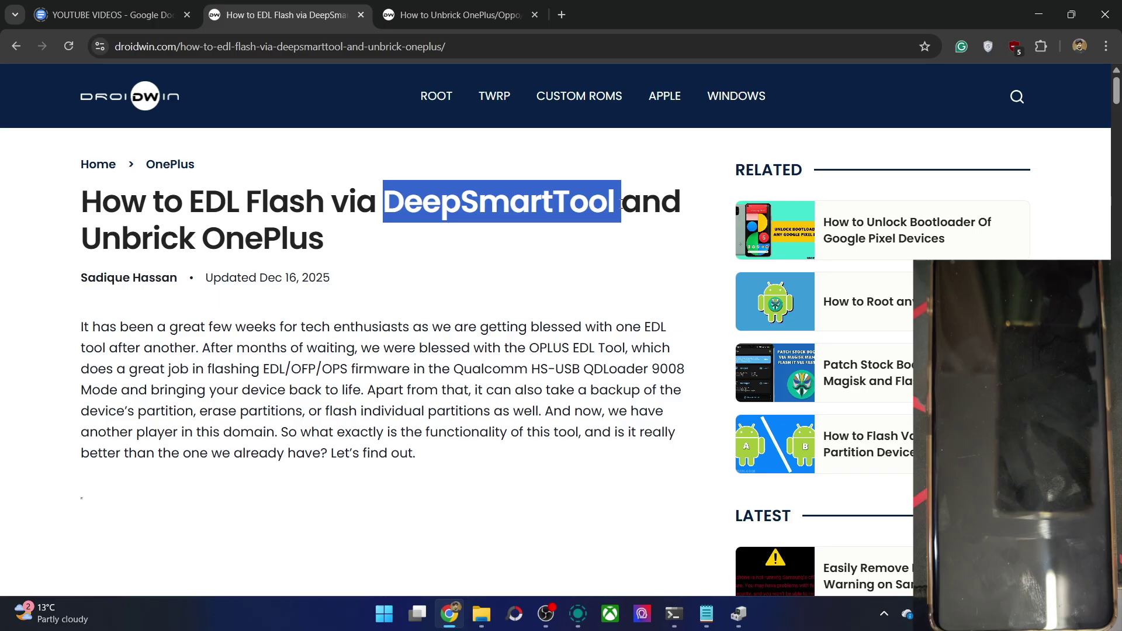
left_click(511, 197)
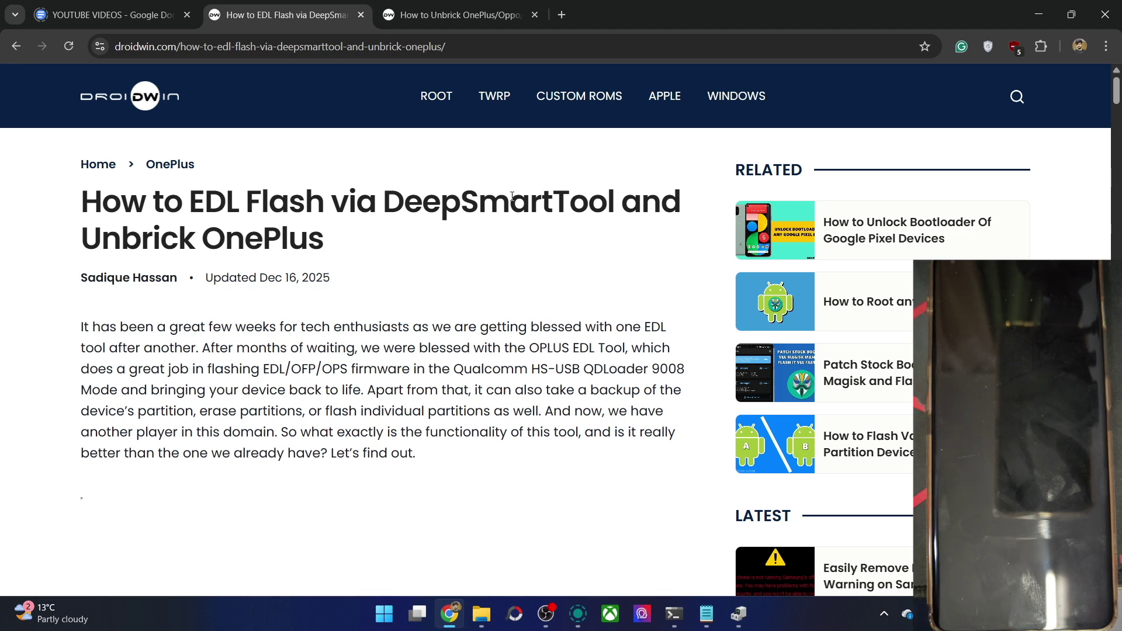
Scroll down and highlight the heading and the Xiaomi-Specific Functions paragraph
scroll(512, 196, "down", 5)
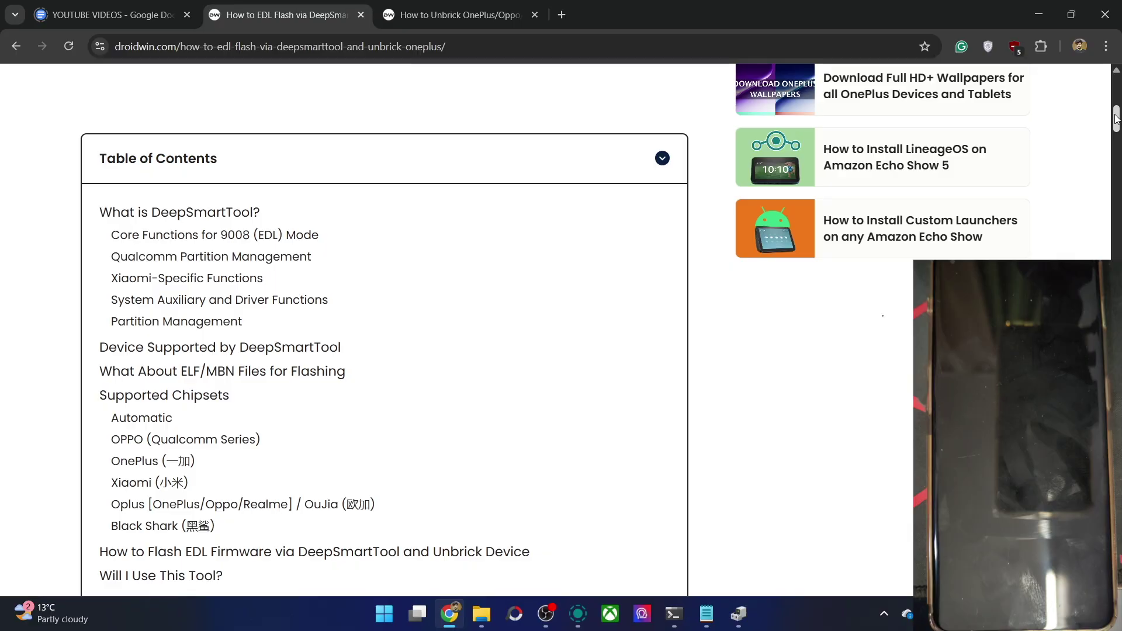
scroll(1116, 135, "down", 5)
left_click_drag(1116, 135, 1116, 212)
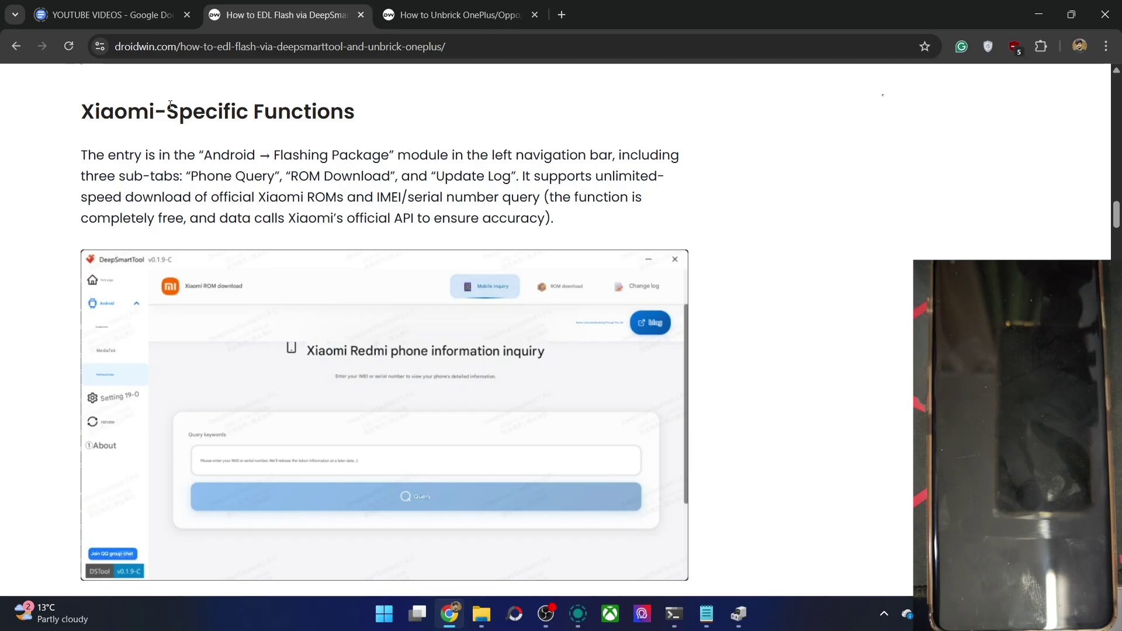
left_click_drag(169, 110, 362, 114)
left_click(371, 115)
triple_click(309, 181)
double_click(177, 176)
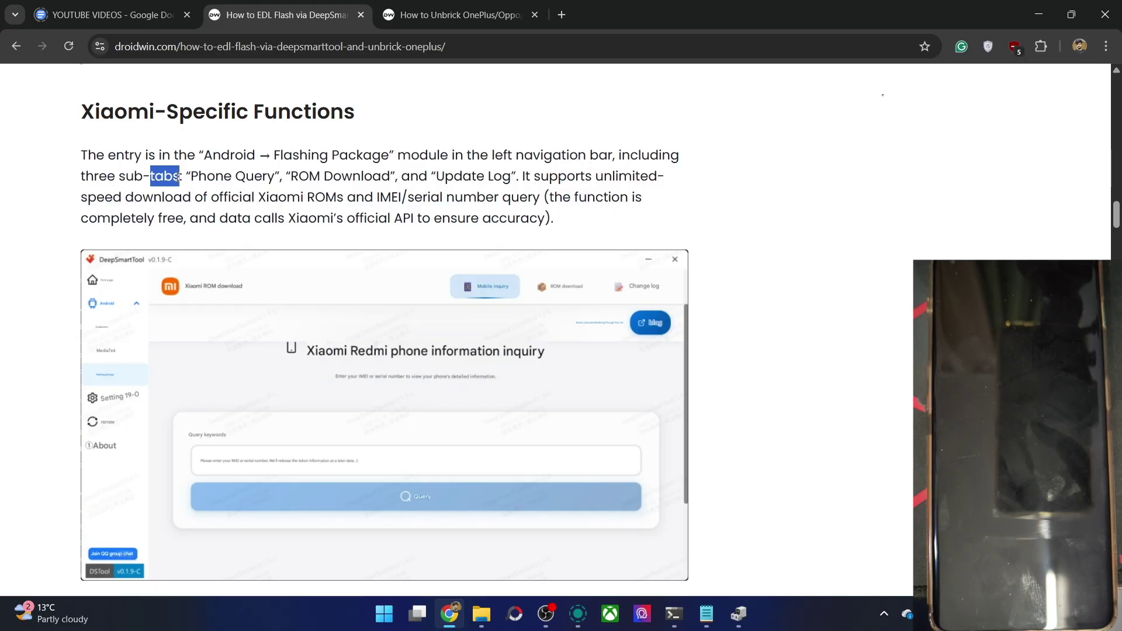
left_click(750, 193)
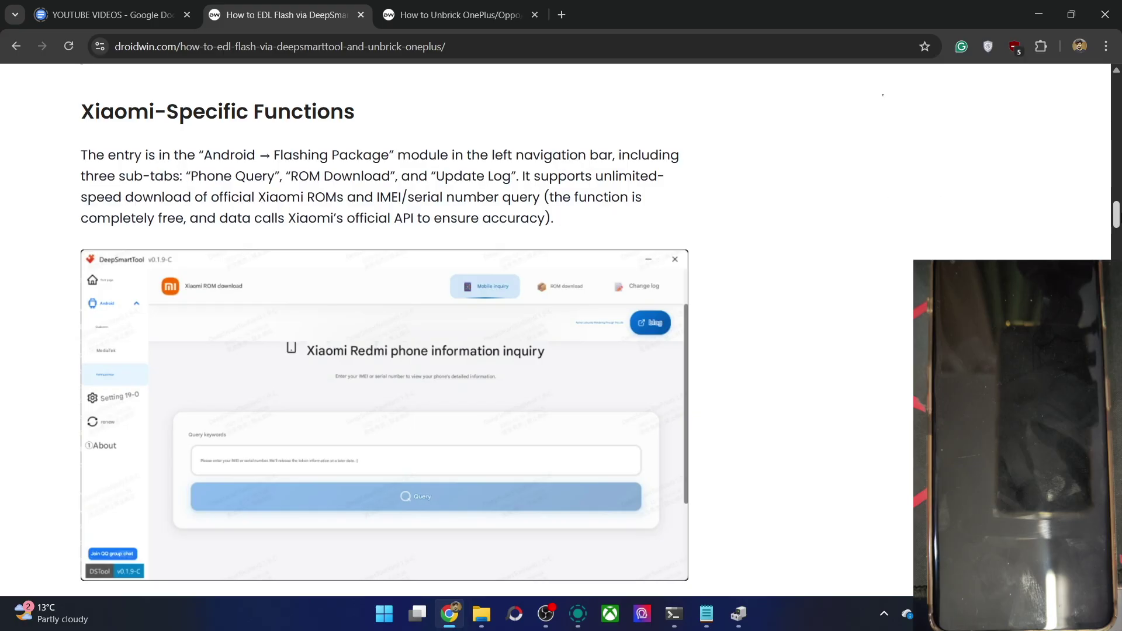
Highlight OnePlus, Redmi and Qualcomm Chipset in the supported devices list
left_click_drag(1115, 219, 1116, 253)
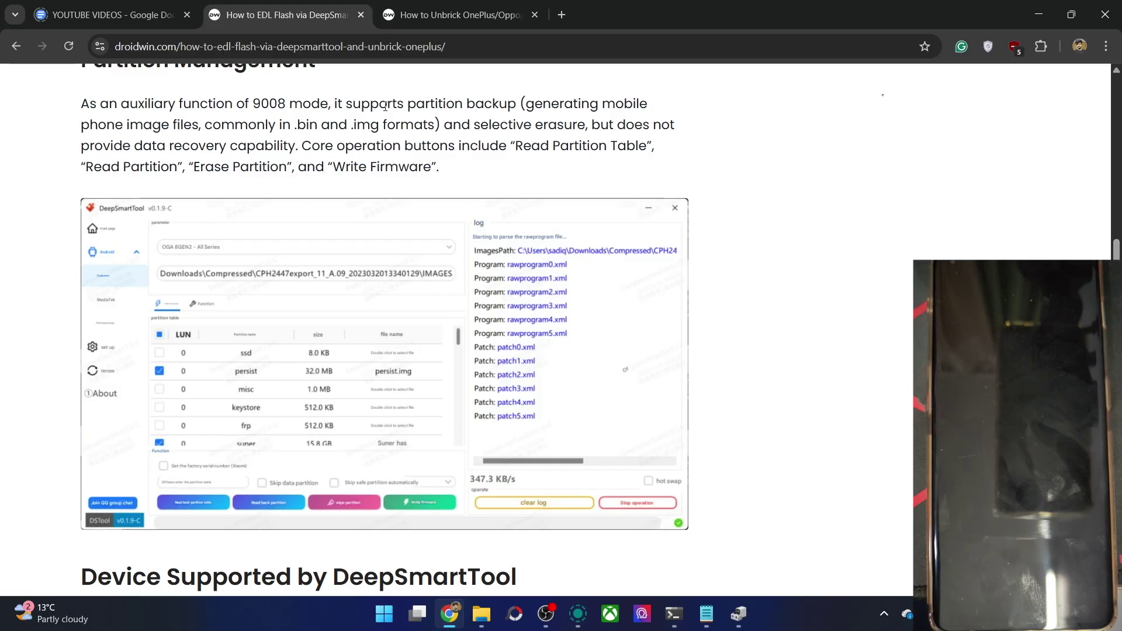
scroll(385, 107, "down", 2)
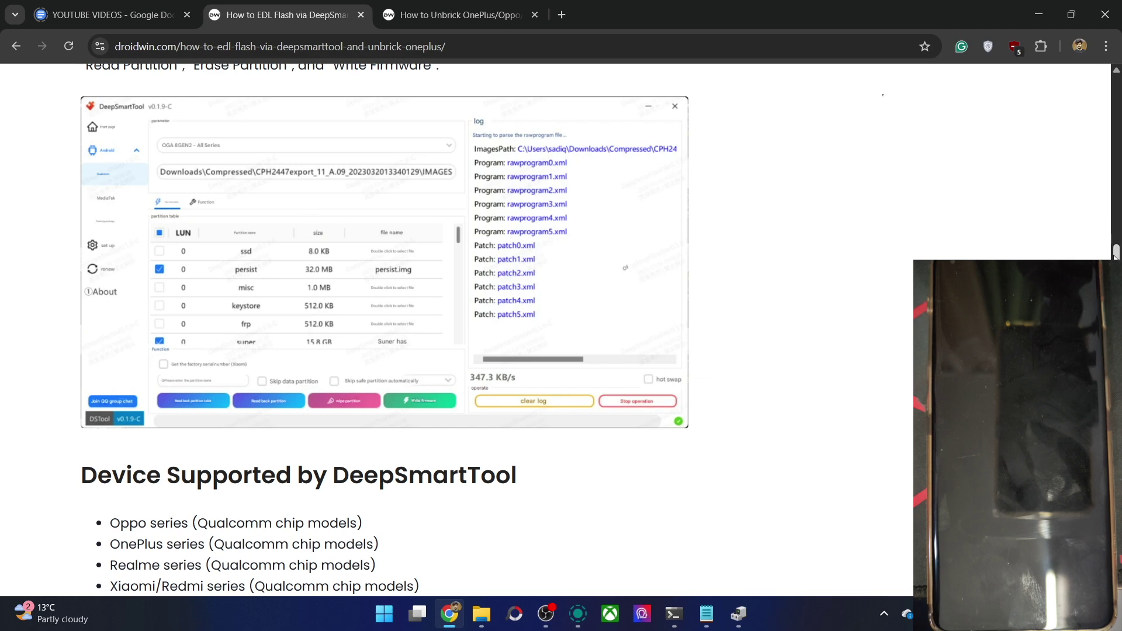
scroll(341, 206, "down", 5)
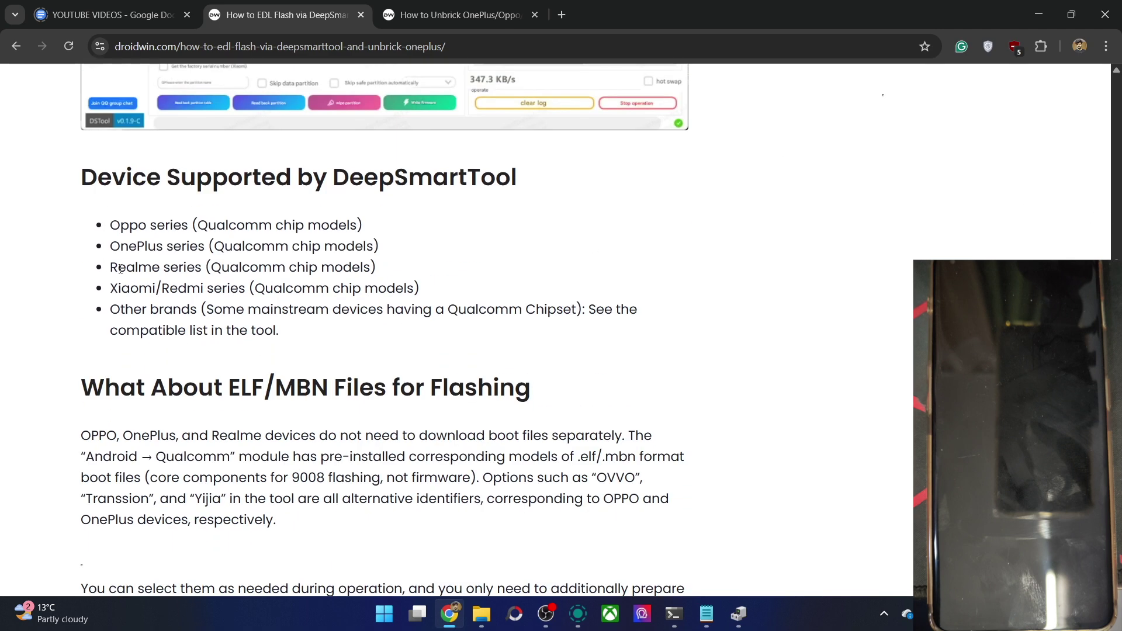
double_click(129, 250)
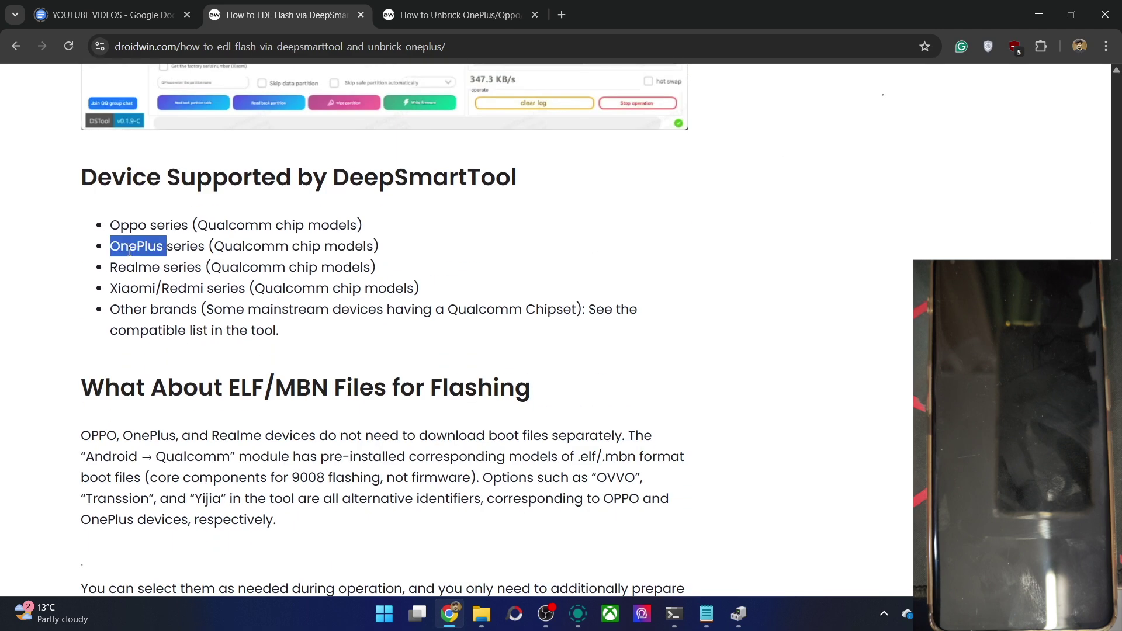
double_click(161, 284)
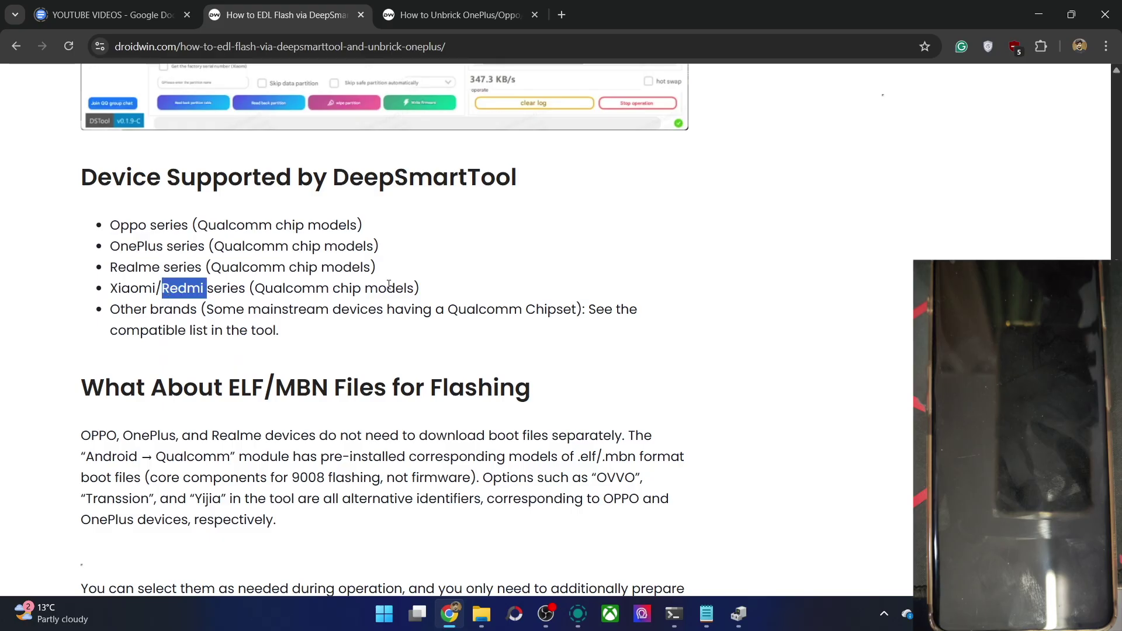
left_click_drag(445, 309, 550, 309)
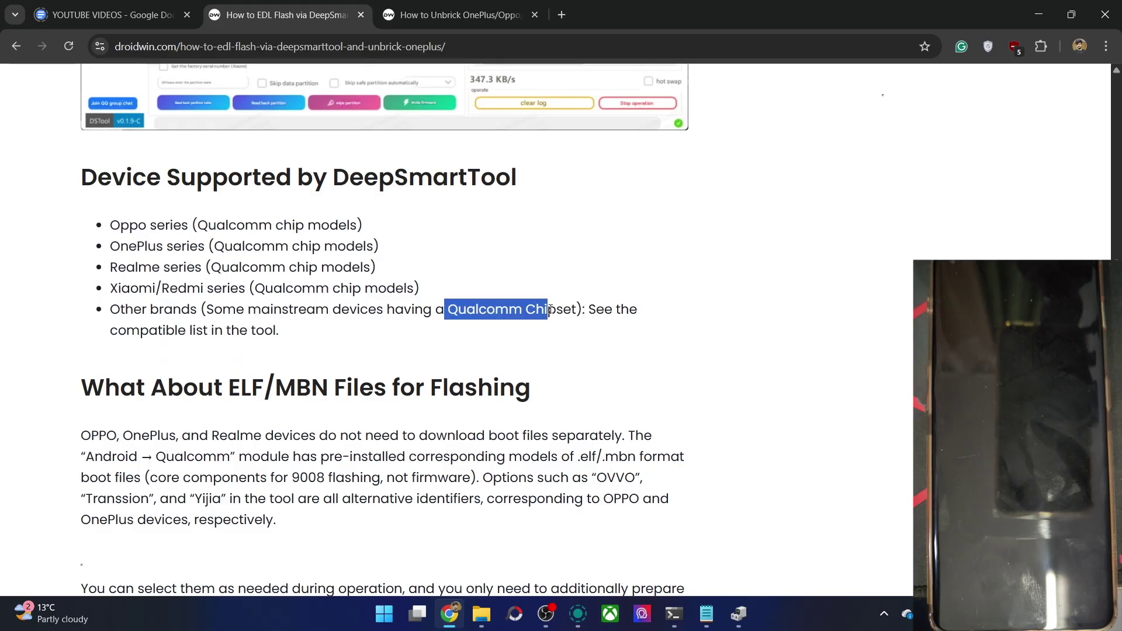
Scroll through the chipset lists, highlighting the Oplus list and the Black Shark models
scroll(547, 307, "down", 11)
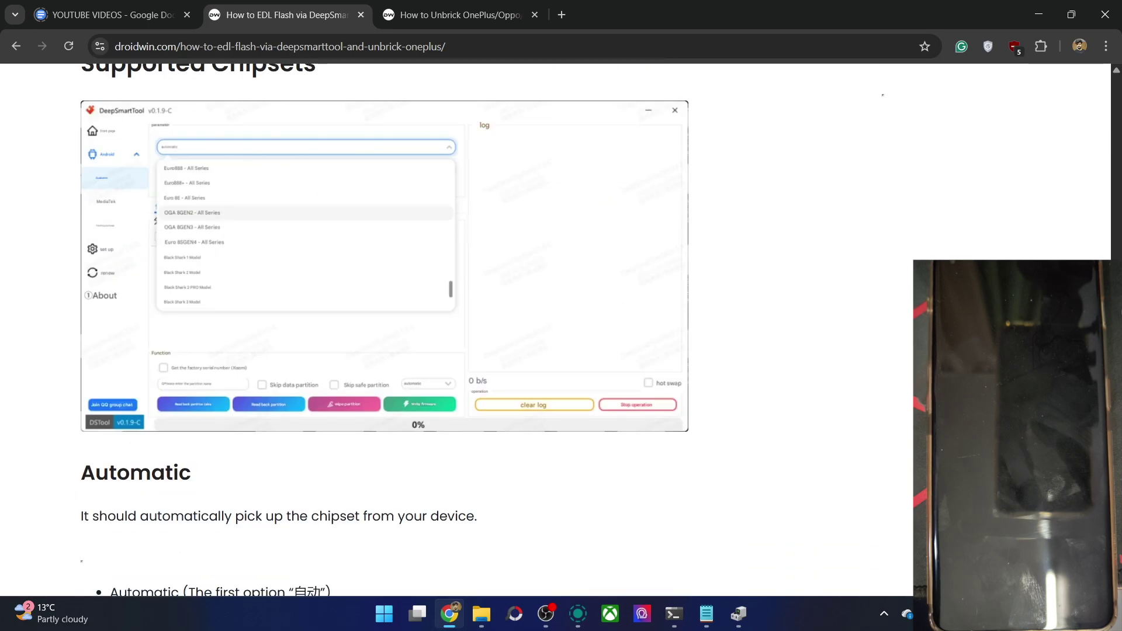
scroll(547, 308, "down", 6)
scroll(547, 308, "down", 7)
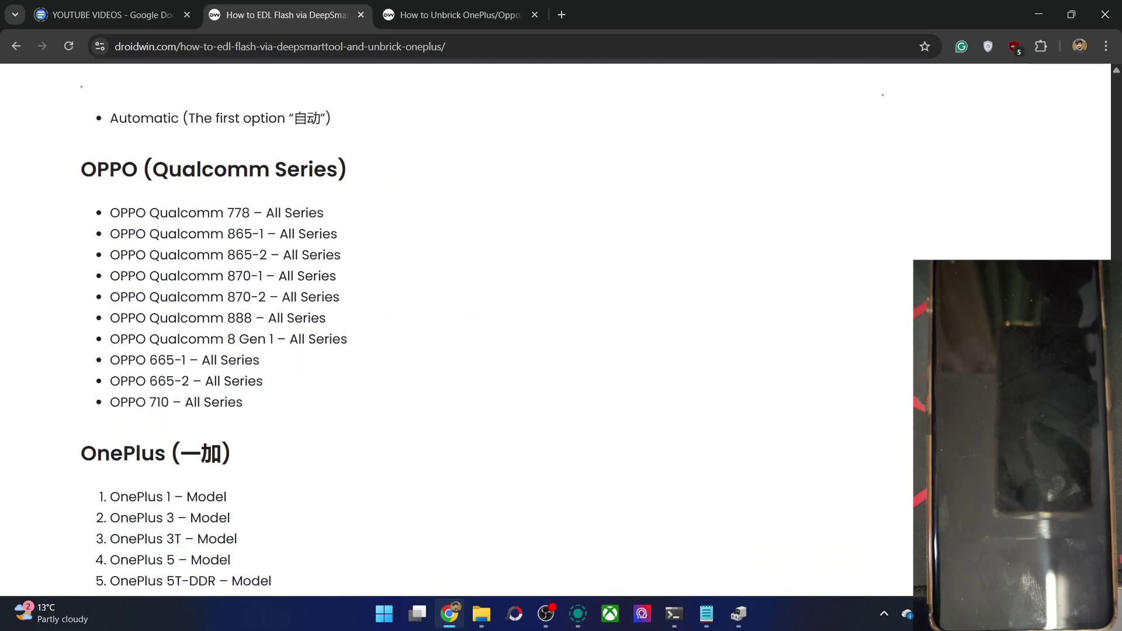
scroll(548, 308, "down", 8)
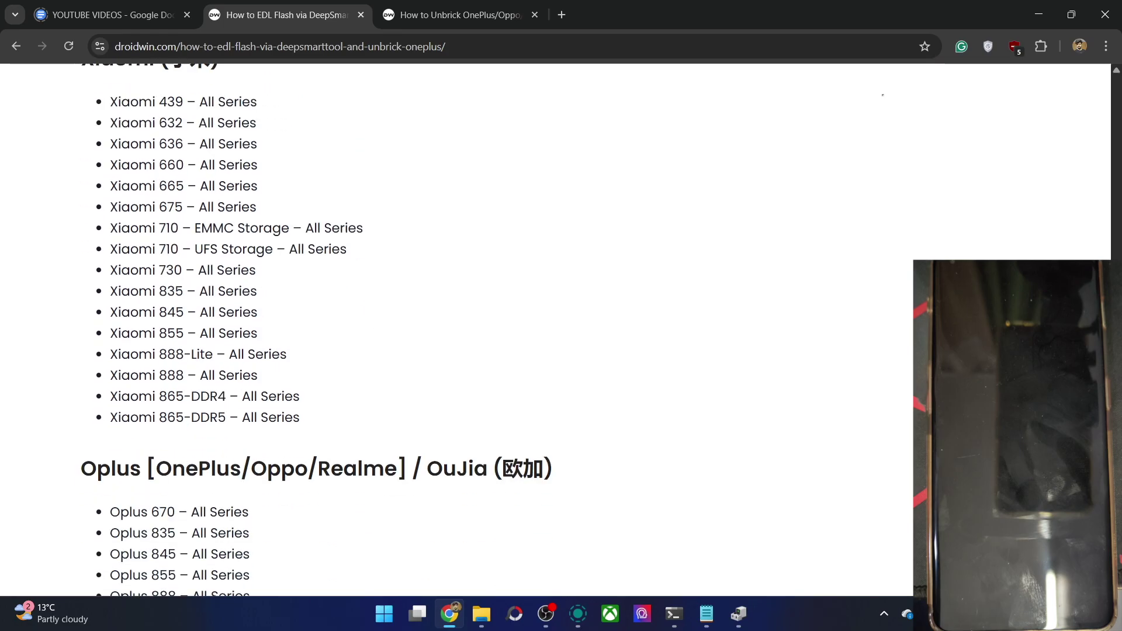
scroll(548, 308, "down", 1)
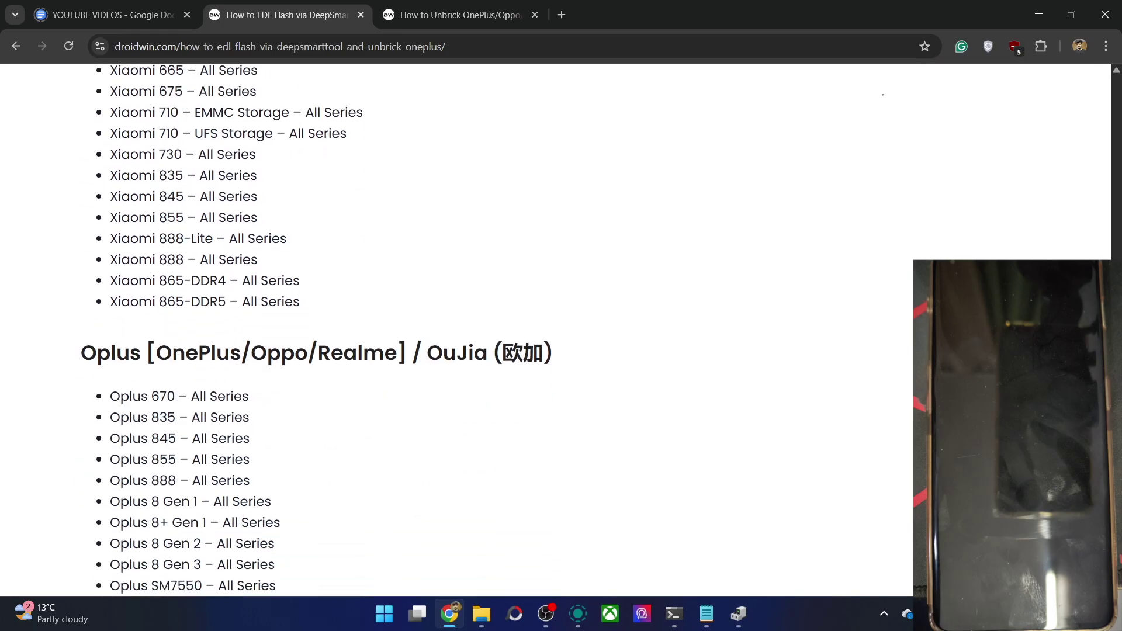
scroll(483, 398, "down", 4)
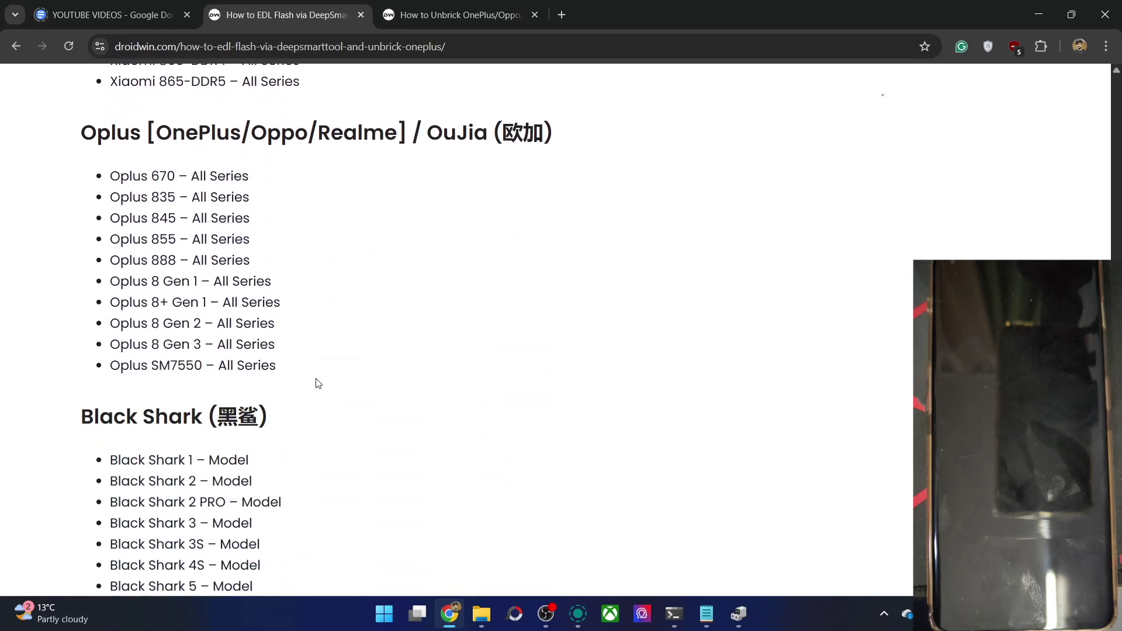
left_click_drag(318, 383, 41, 187)
left_click(437, 332)
scroll(387, 377, "down", 8)
scroll(386, 378, "up", 4)
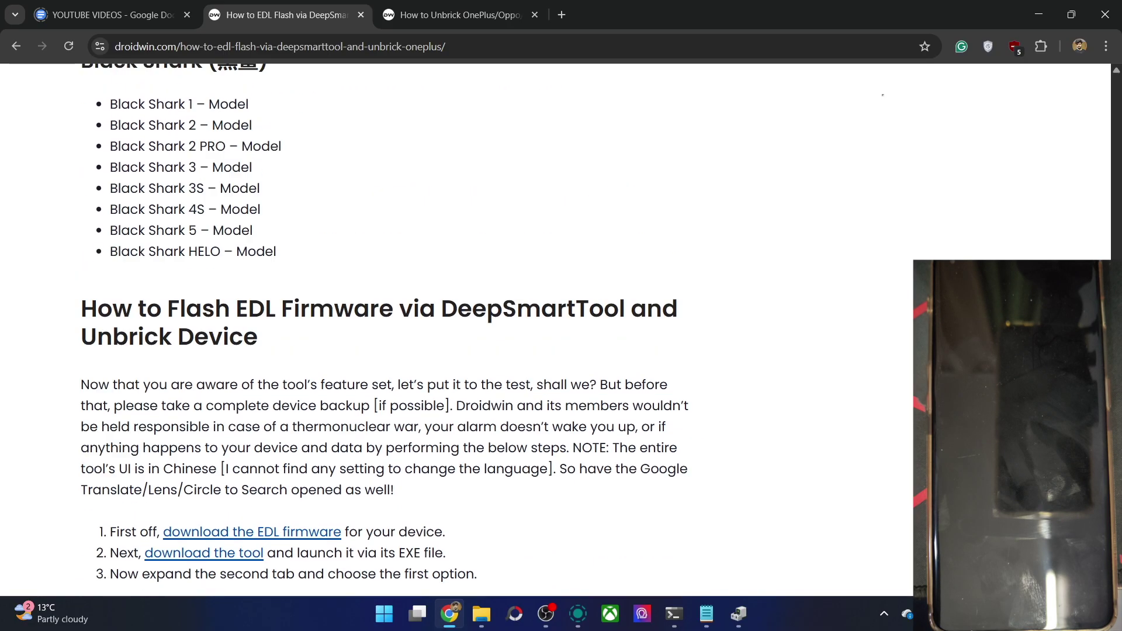
left_click_drag(315, 380, 16, 191)
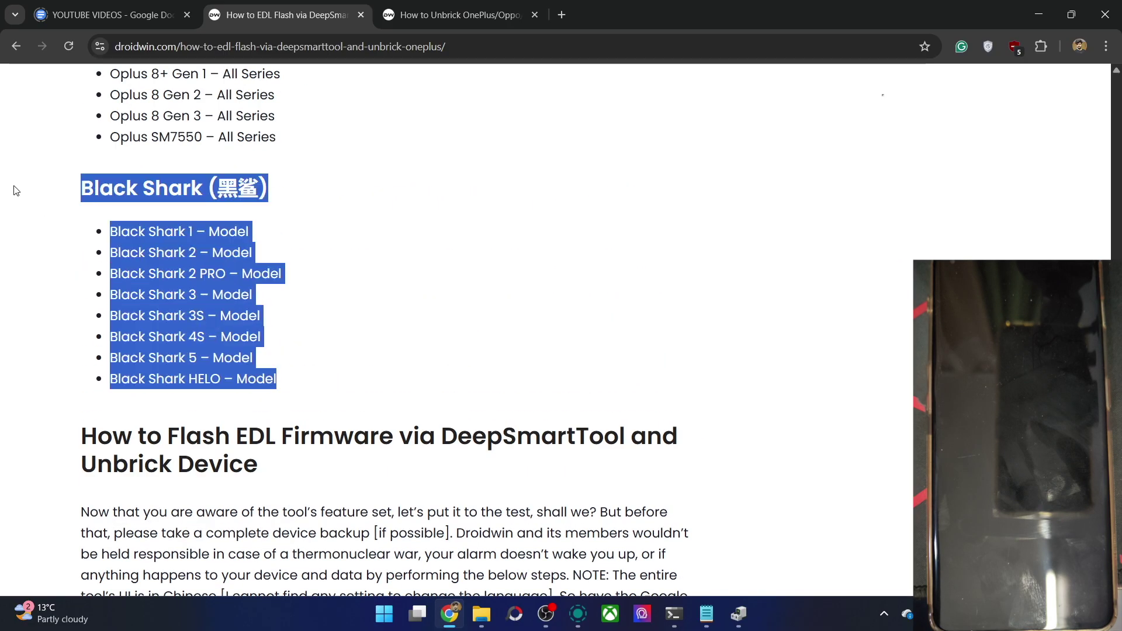
left_click(474, 267)
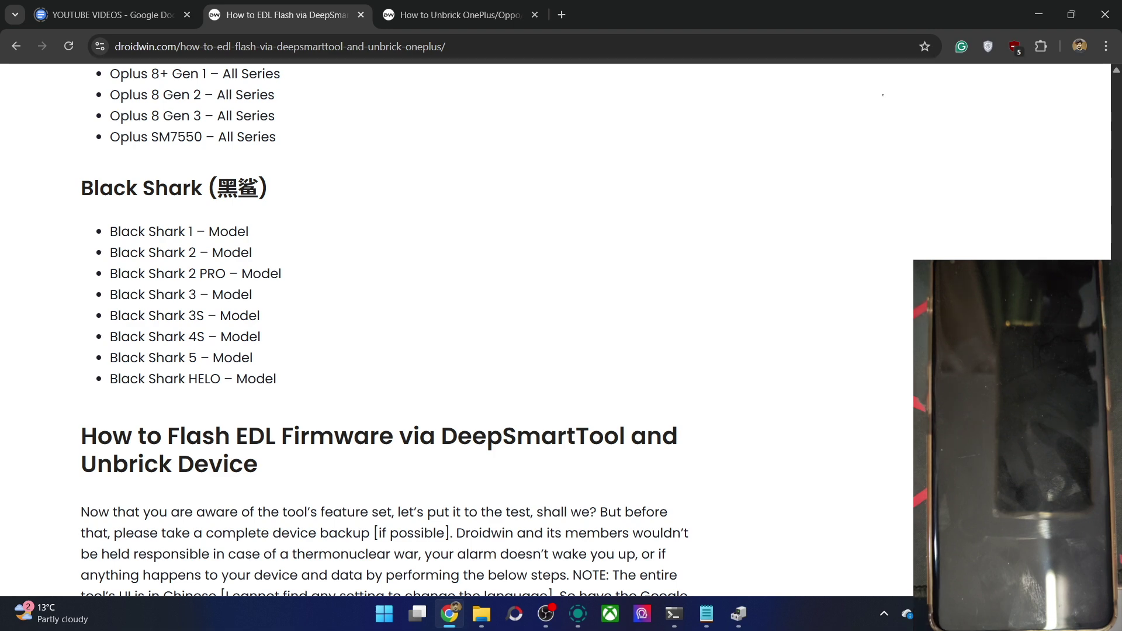
Bring File Explorer forward and close the empty DeepSmartTool ReadBackup folder tab
mouse_move(481, 614)
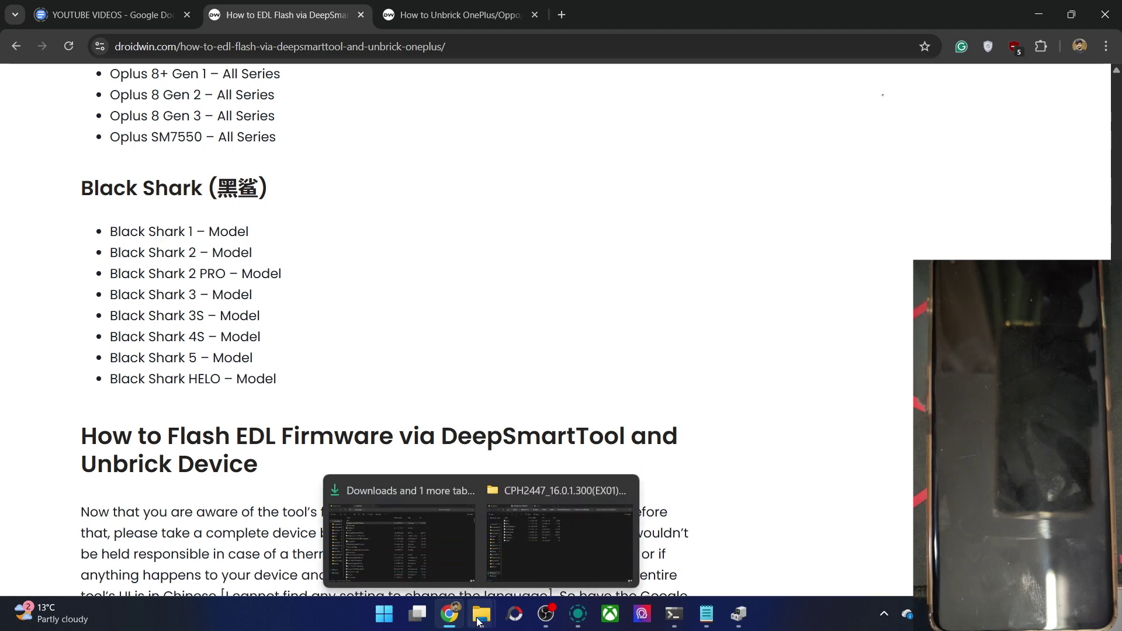
left_click(563, 557)
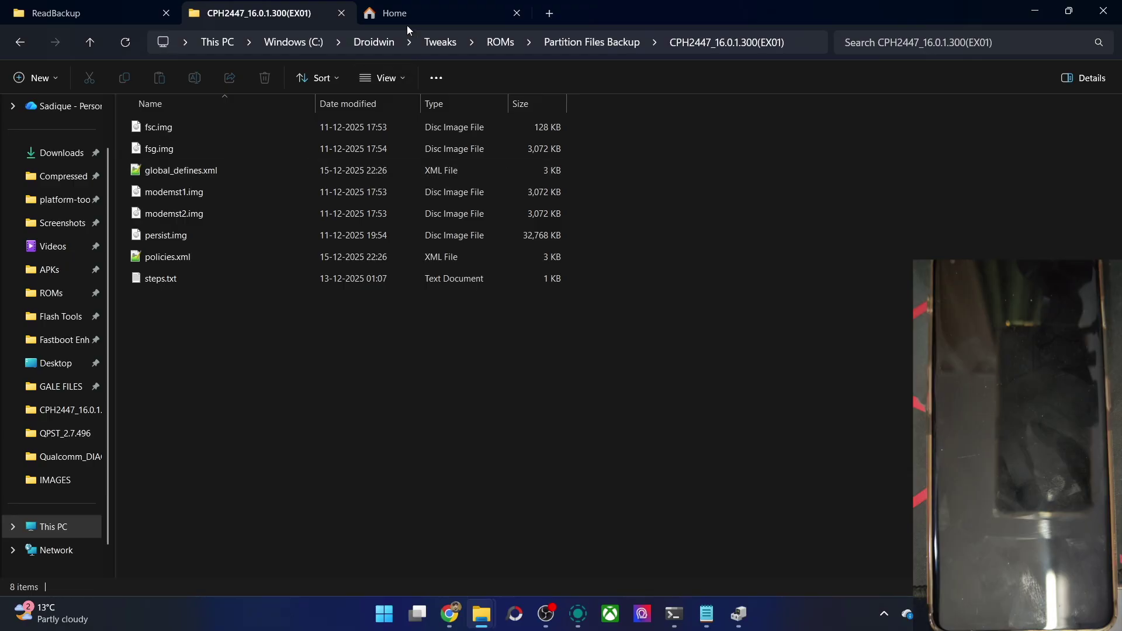
left_click(407, 20)
left_click(114, 12)
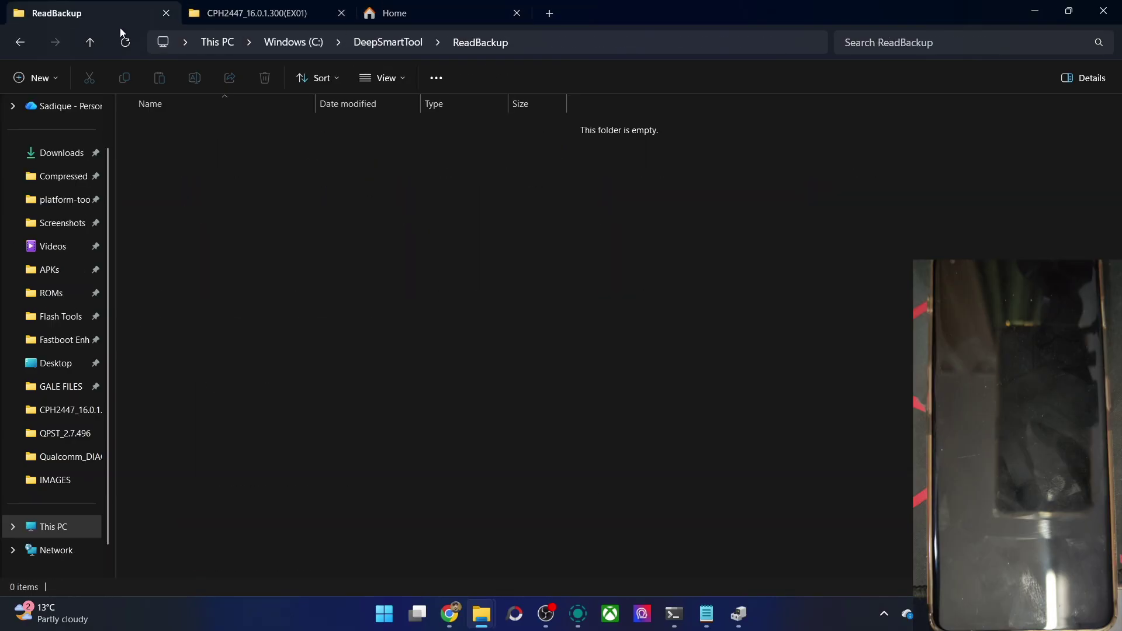
left_click(165, 13)
Launch DeepSmartToolVer0.2.9-Fix.exe from the Downloads folder
left_click(213, 15)
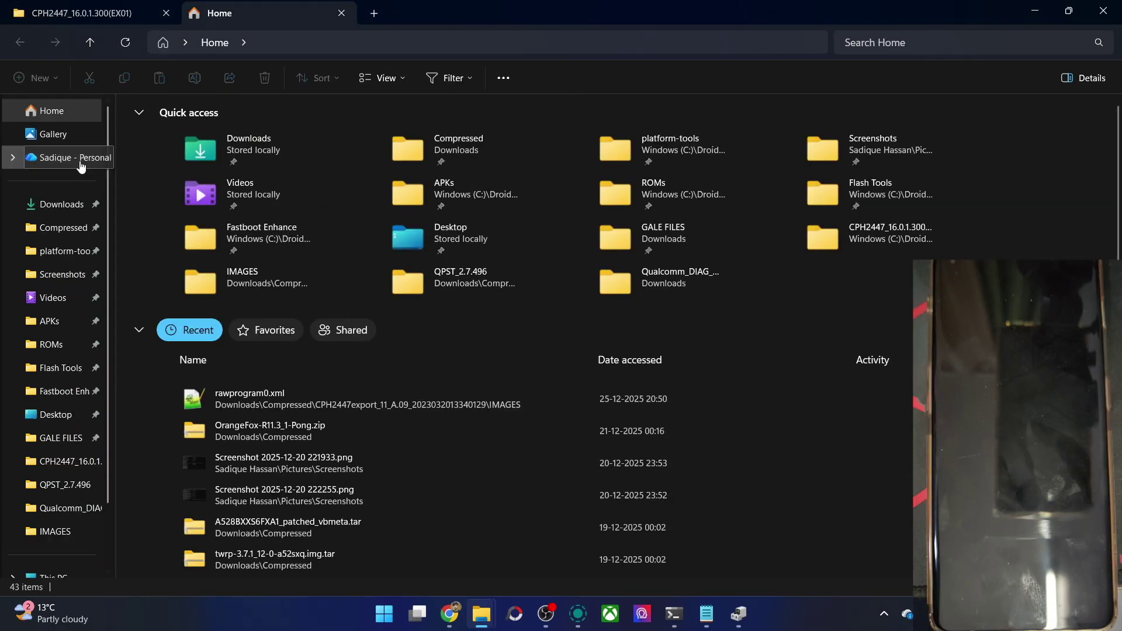
left_click(68, 206)
left_click(250, 146)
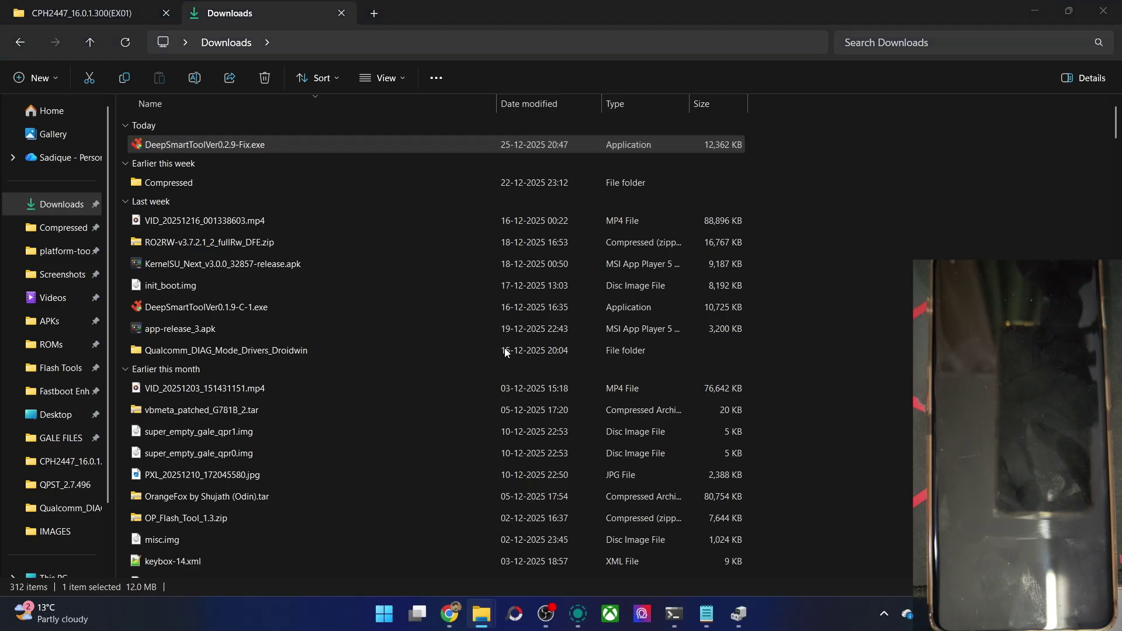
key("alt+Tab")
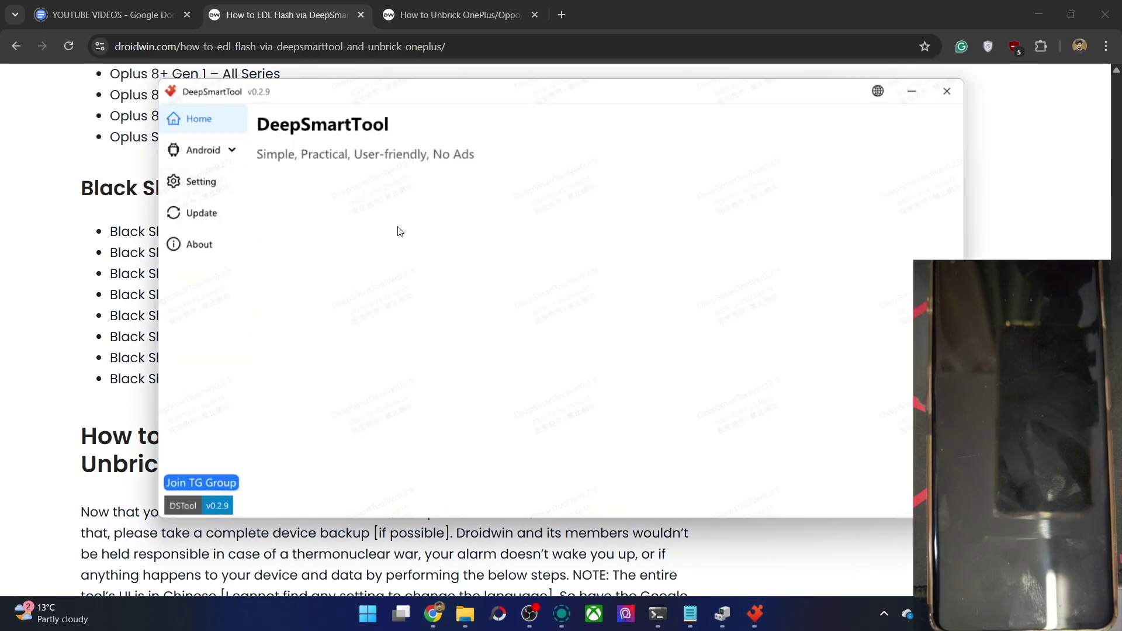
Expand Android in the sidebar and open the Qualcomm page
left_click(215, 151)
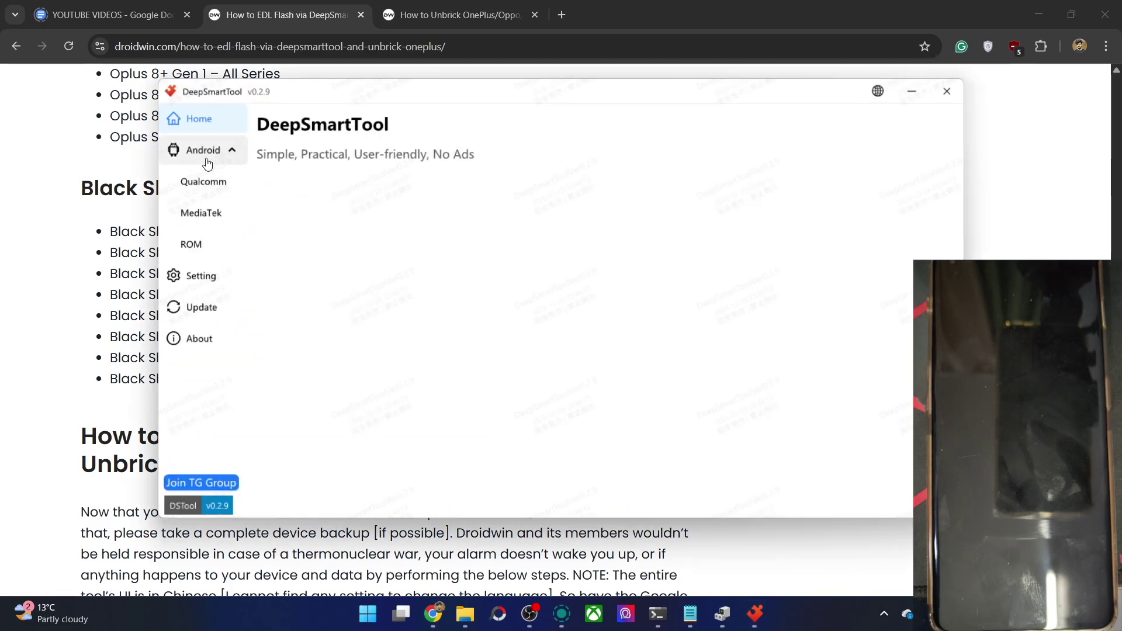
left_click(206, 181)
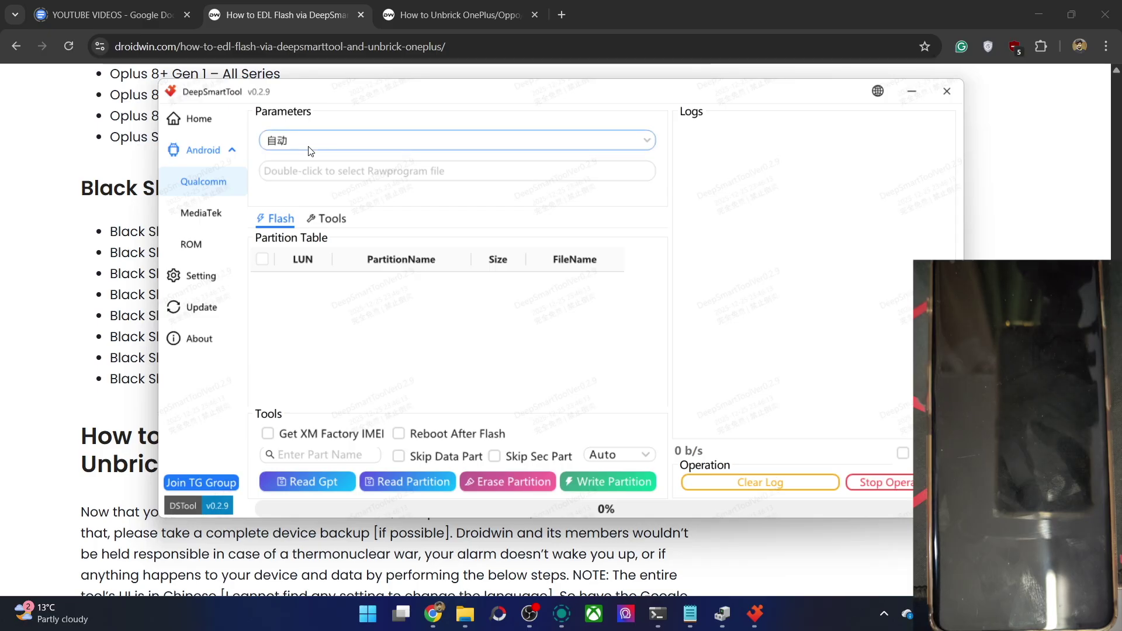
Scroll the device profile list and pick 一加11 (PHB110, CPH2447, CPH2449, CPH2451, 8 Gen 2)
left_click(653, 142)
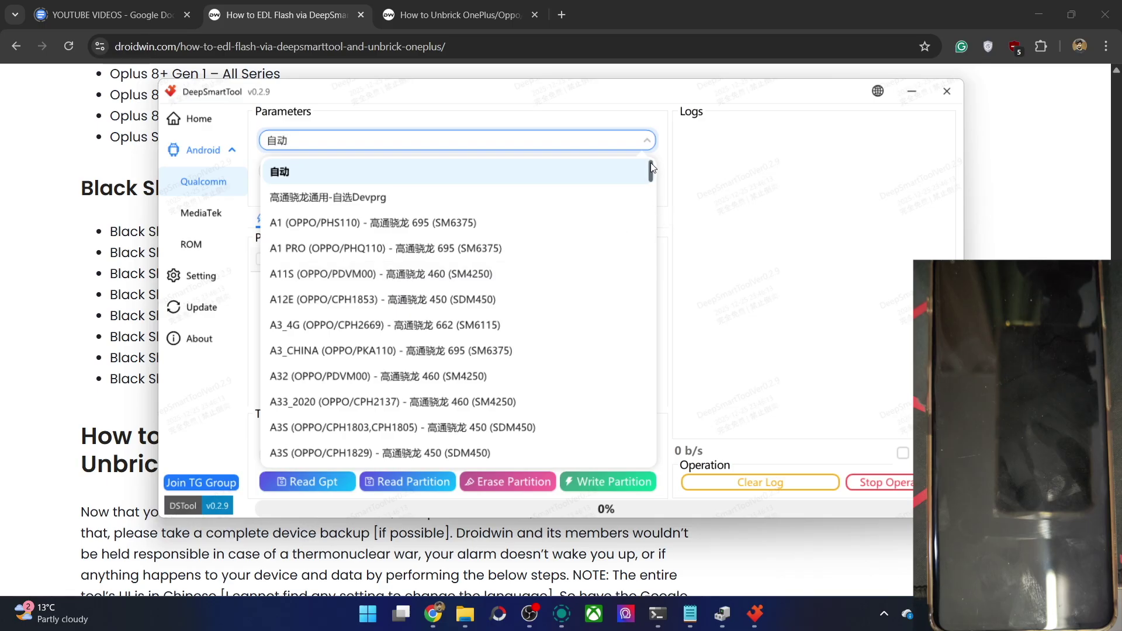
scroll(652, 170, "down", 1)
left_click_drag(651, 170, 649, 202)
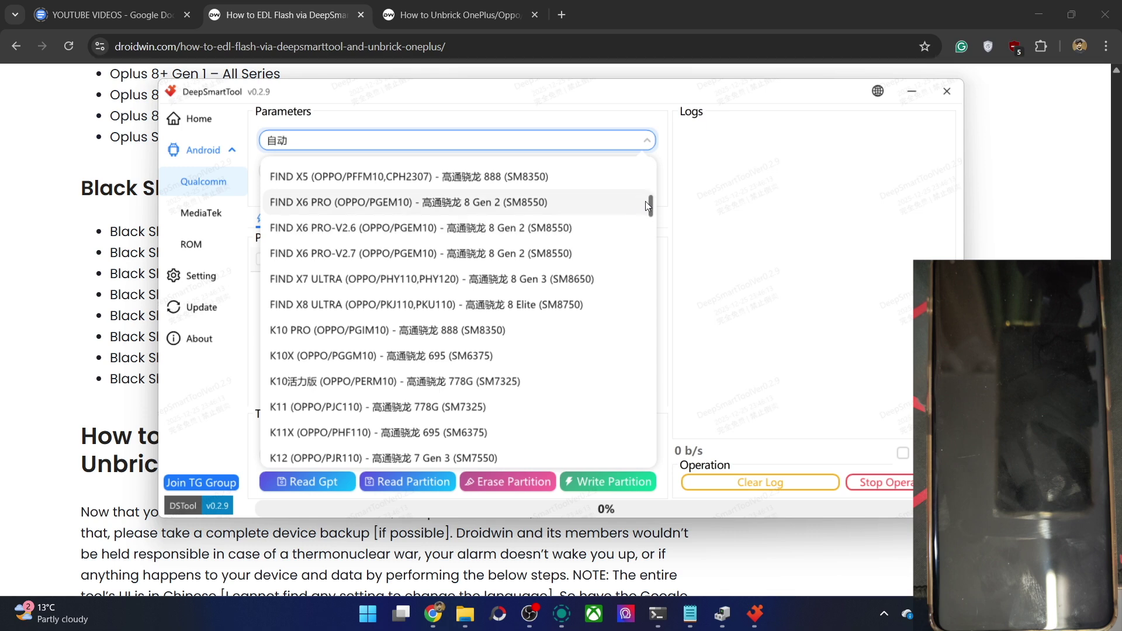
left_click_drag(653, 209, 651, 210)
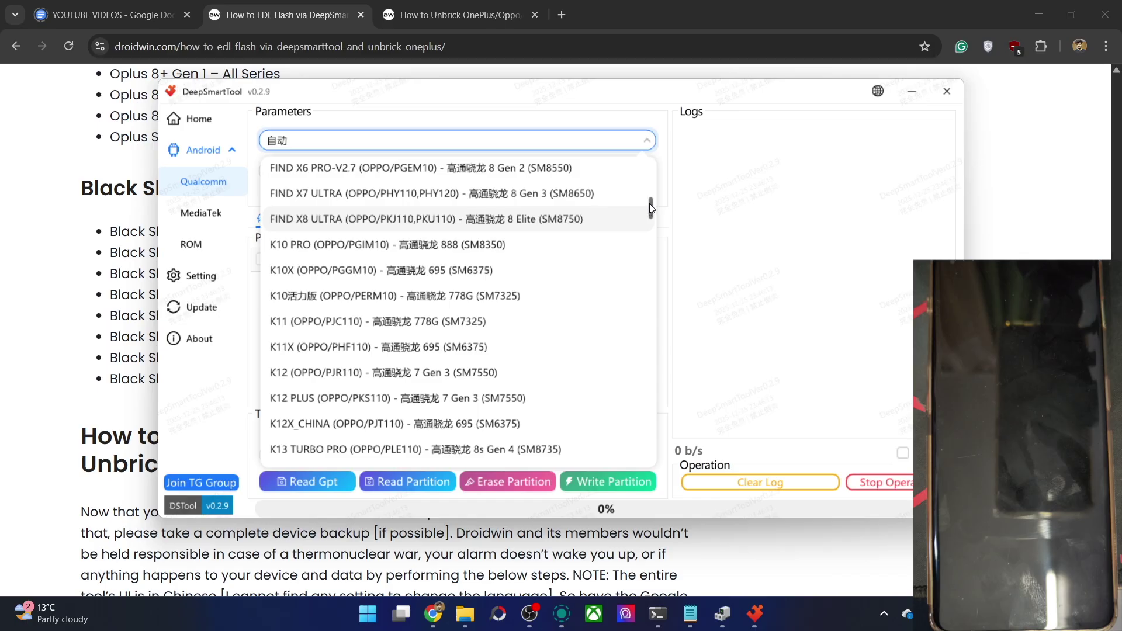
left_click_drag(649, 203, 655, 304)
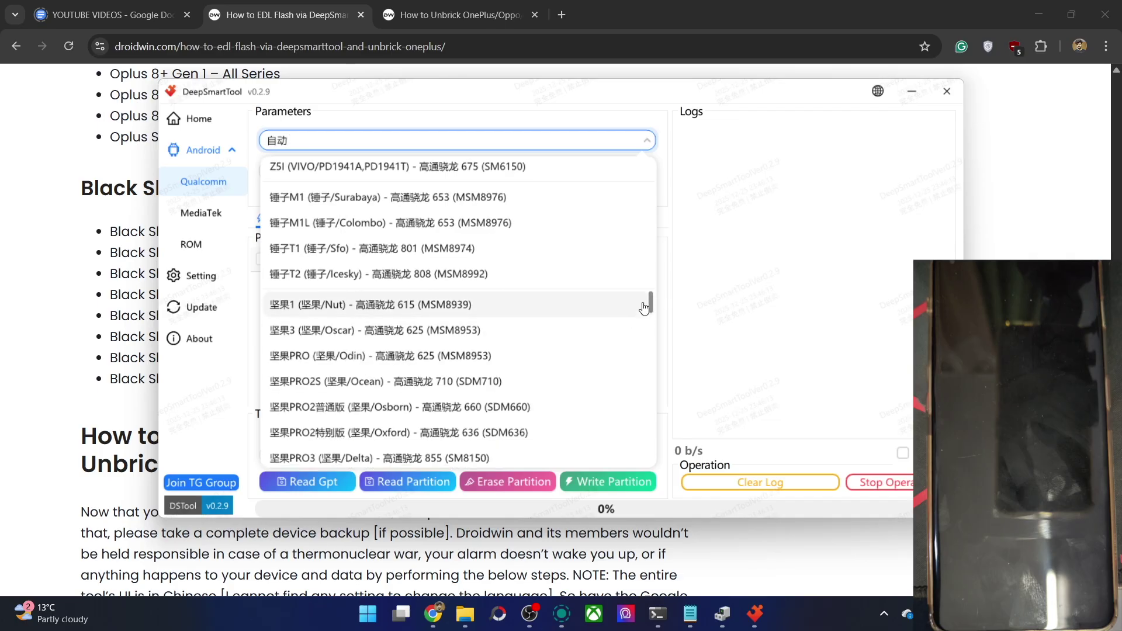
left_click_drag(649, 296, 653, 310)
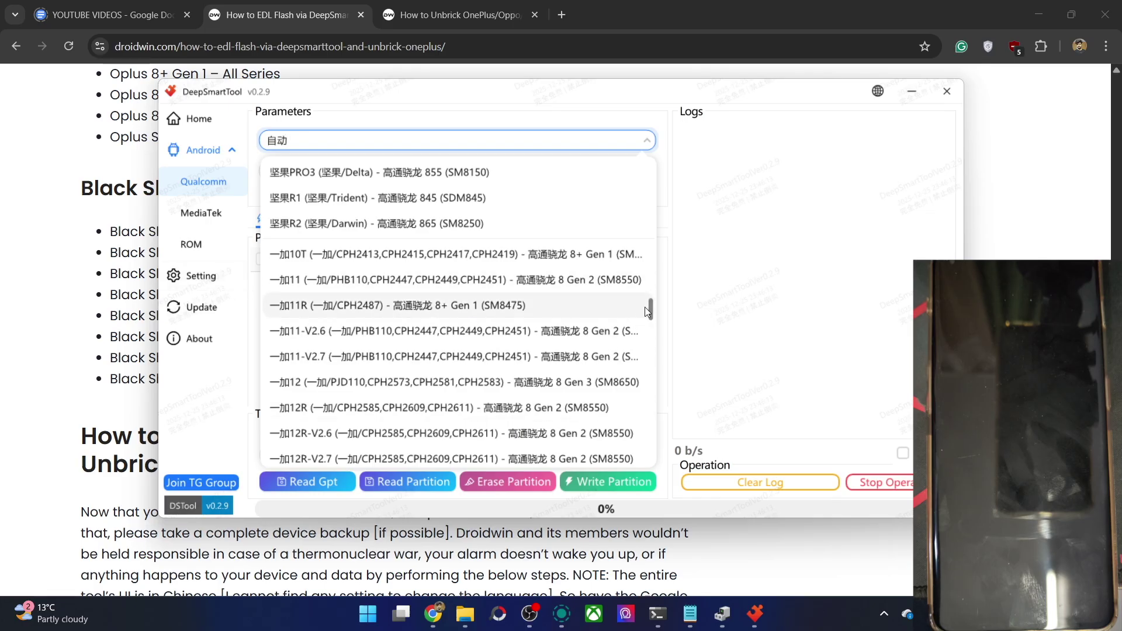
left_click_drag(646, 305, 655, 342)
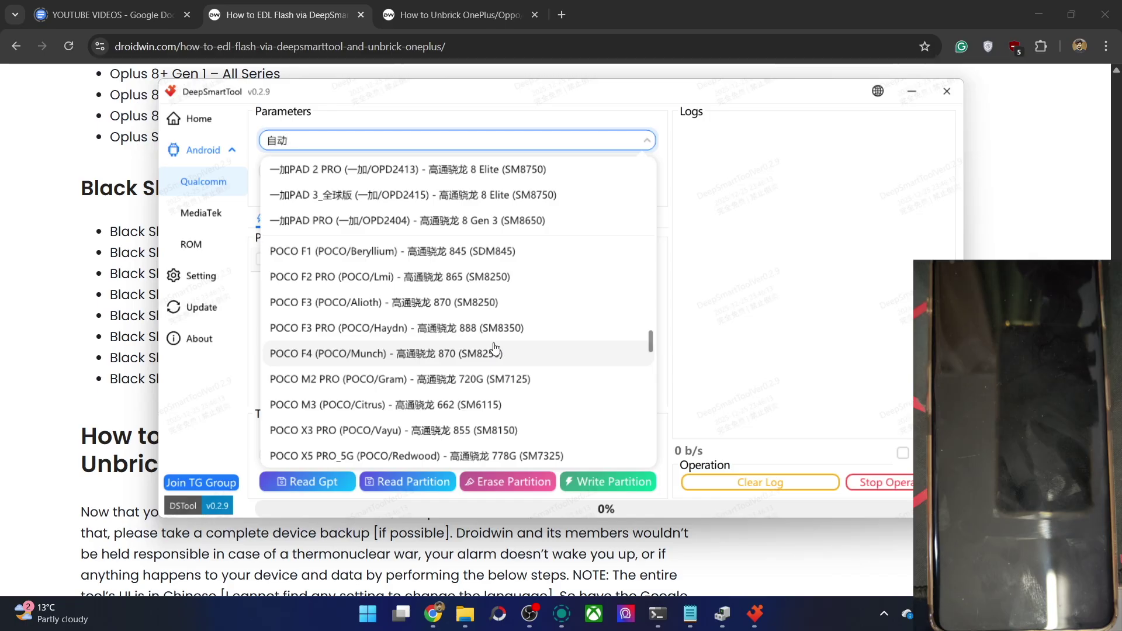
left_click_drag(650, 342, 658, 421)
scroll(656, 424, "down", 3)
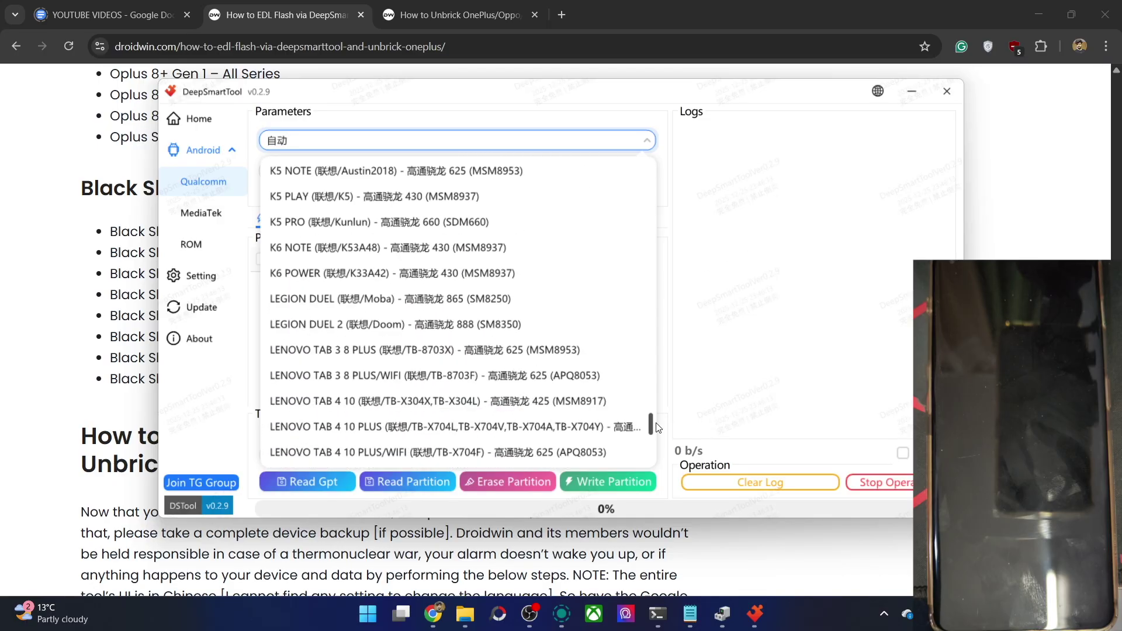
left_click_drag(651, 427, 651, 447)
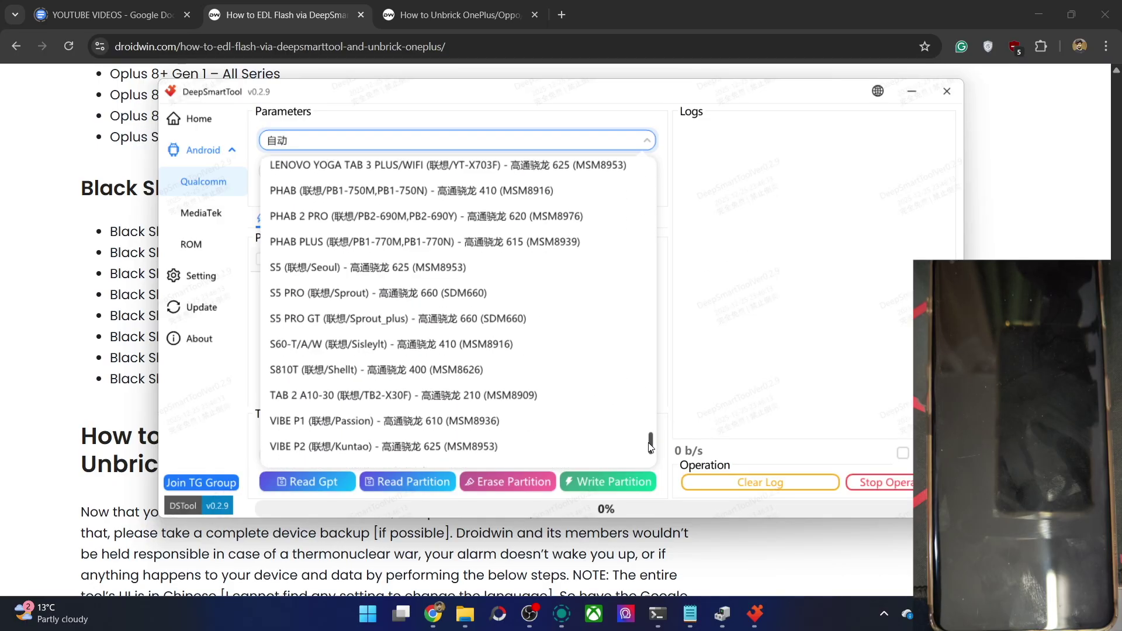
scroll(650, 448, "down", 2)
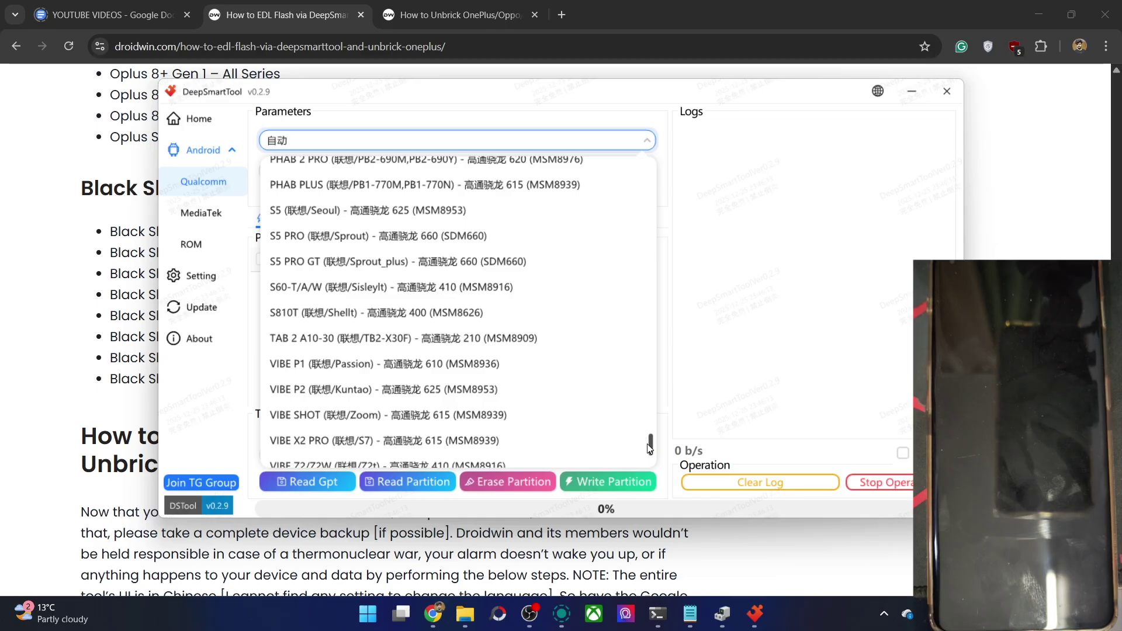
left_click_drag(651, 449, 669, 315)
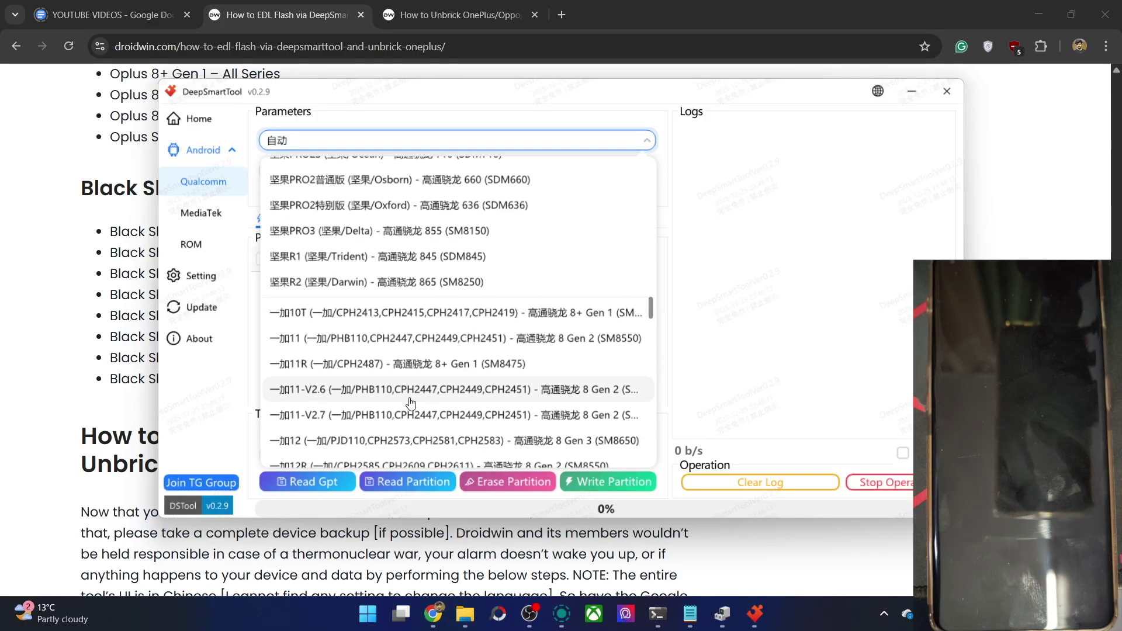
left_click(400, 343)
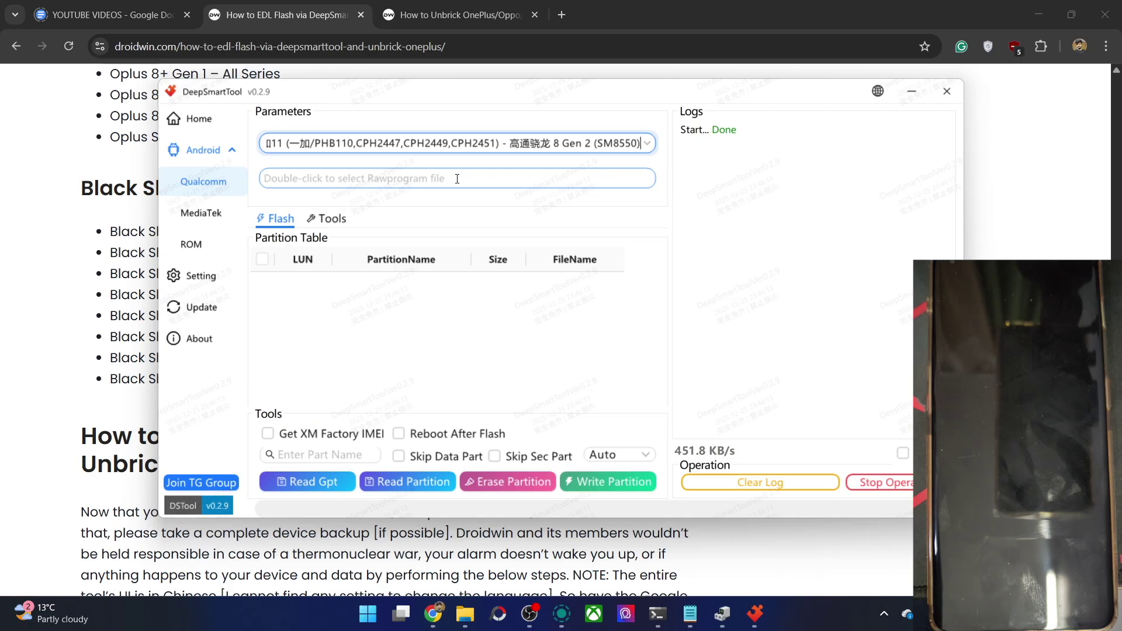
Open the EDL firmware link in a new tab, scroll to OnePlus 11, and close the extra Explorer window
left_click(109, 216)
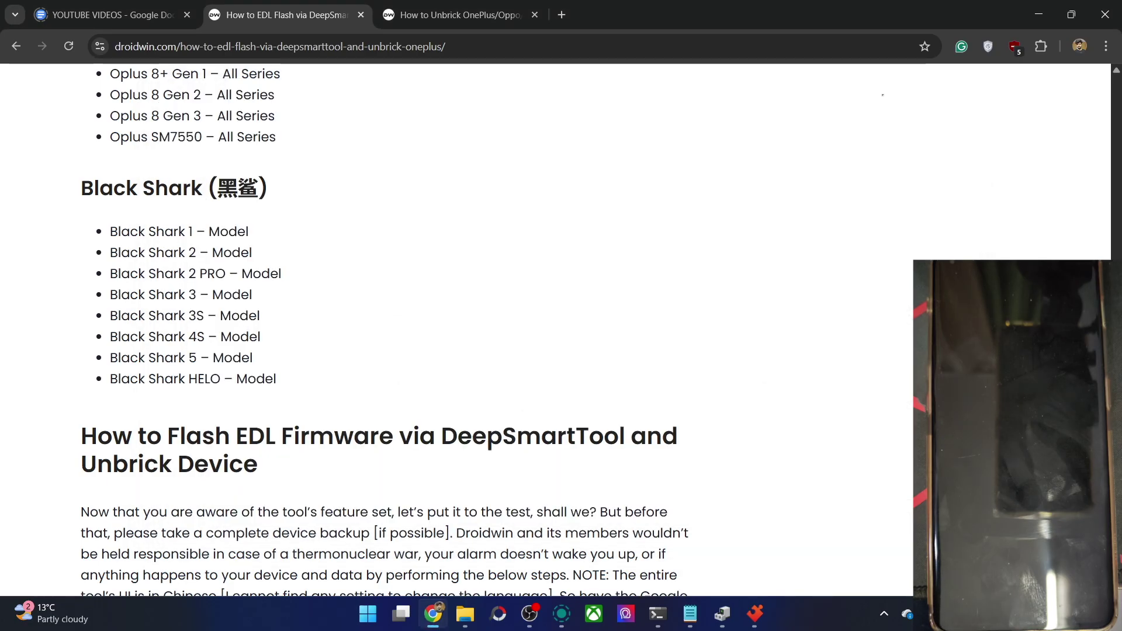
scroll(840, 406, "down", 5)
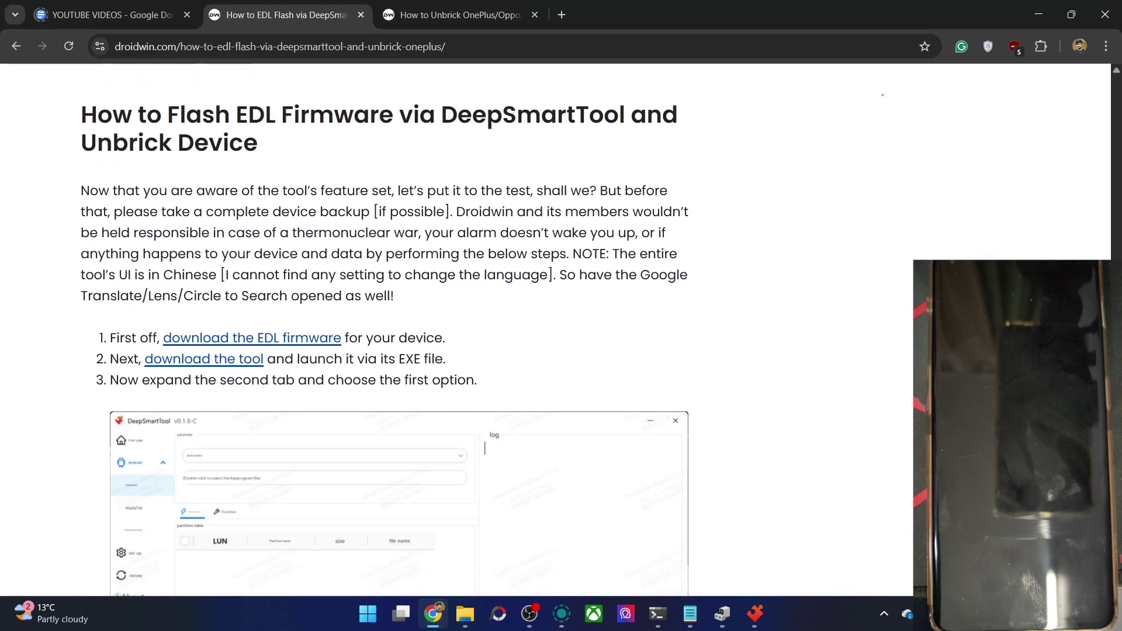
right_click(327, 330)
left_click(373, 337)
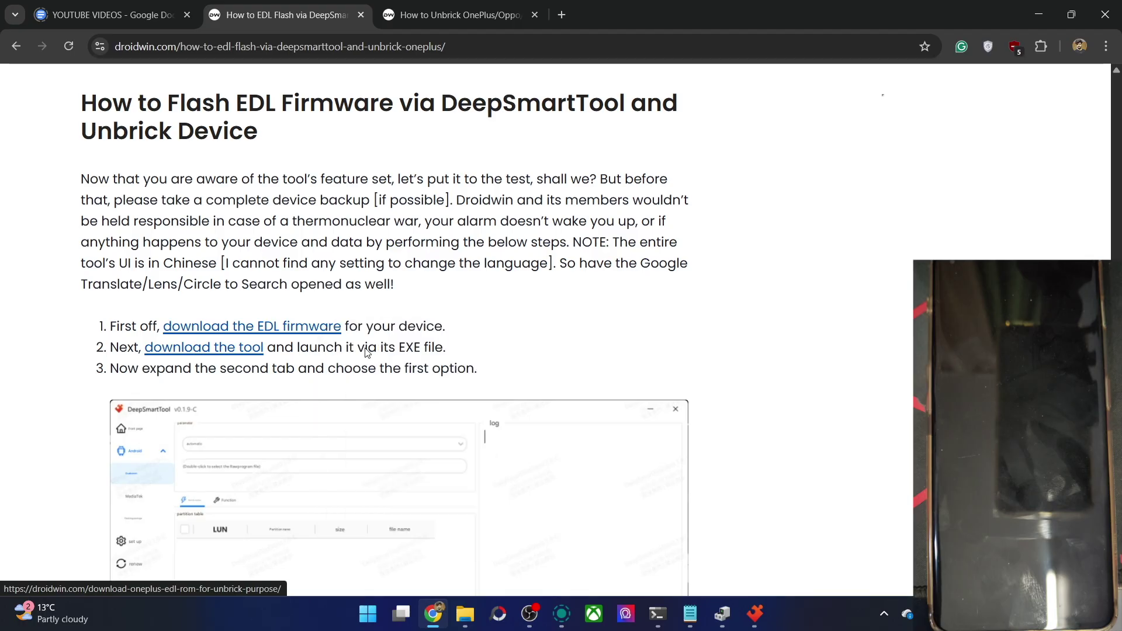
left_click(592, 11)
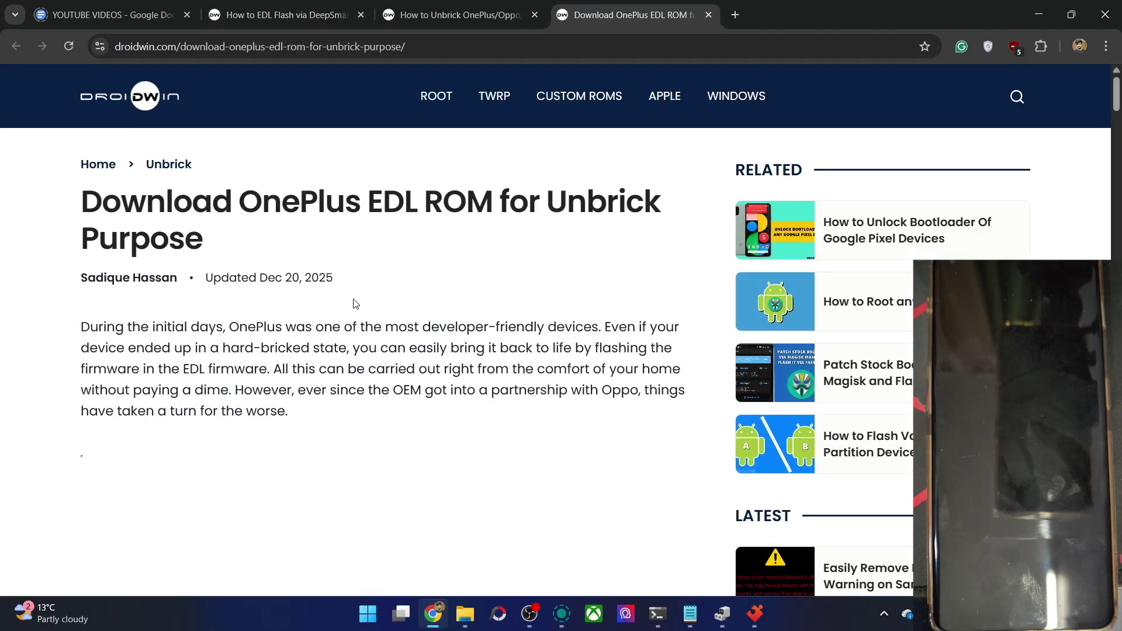
left_click_drag(1116, 100, 1116, 258)
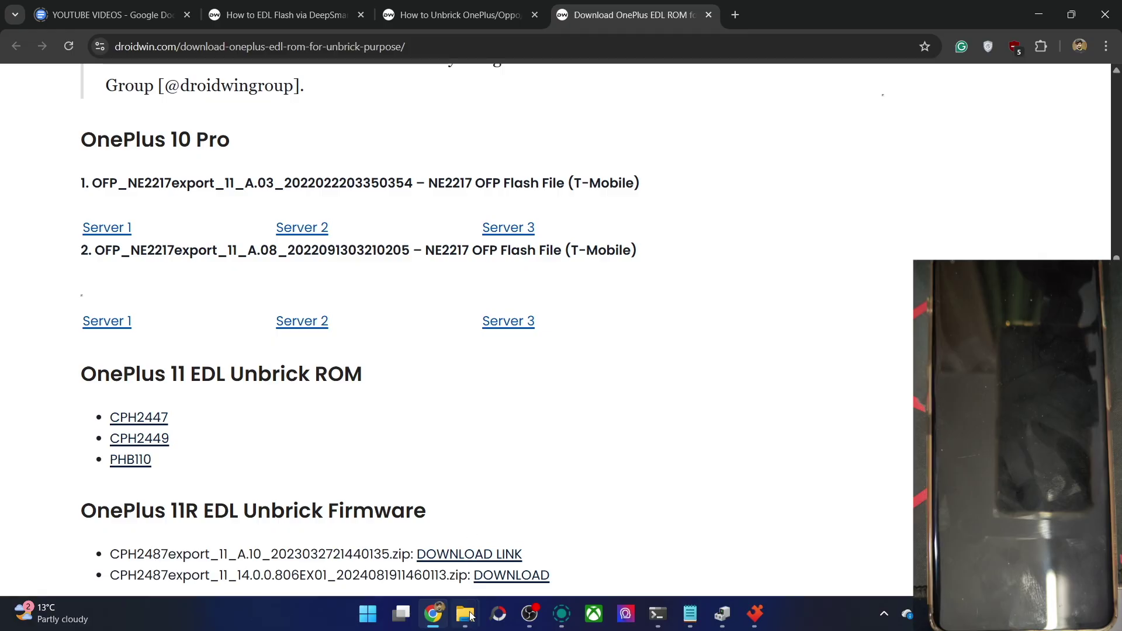
mouse_move(433, 613)
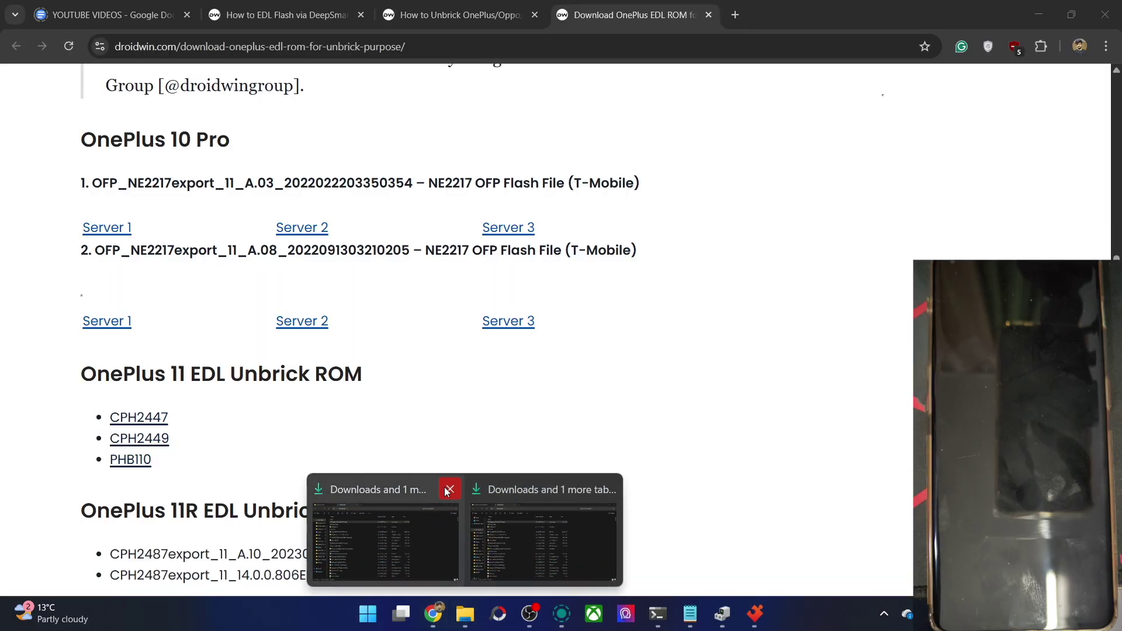
left_click(446, 489)
left_click(492, 527)
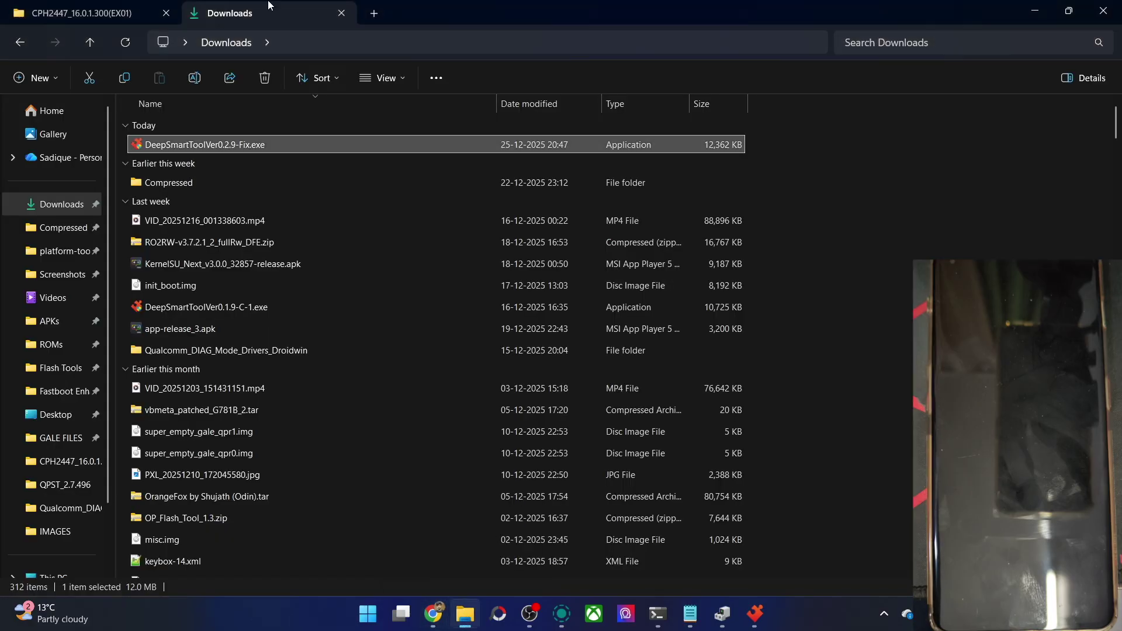
left_click(133, 11)
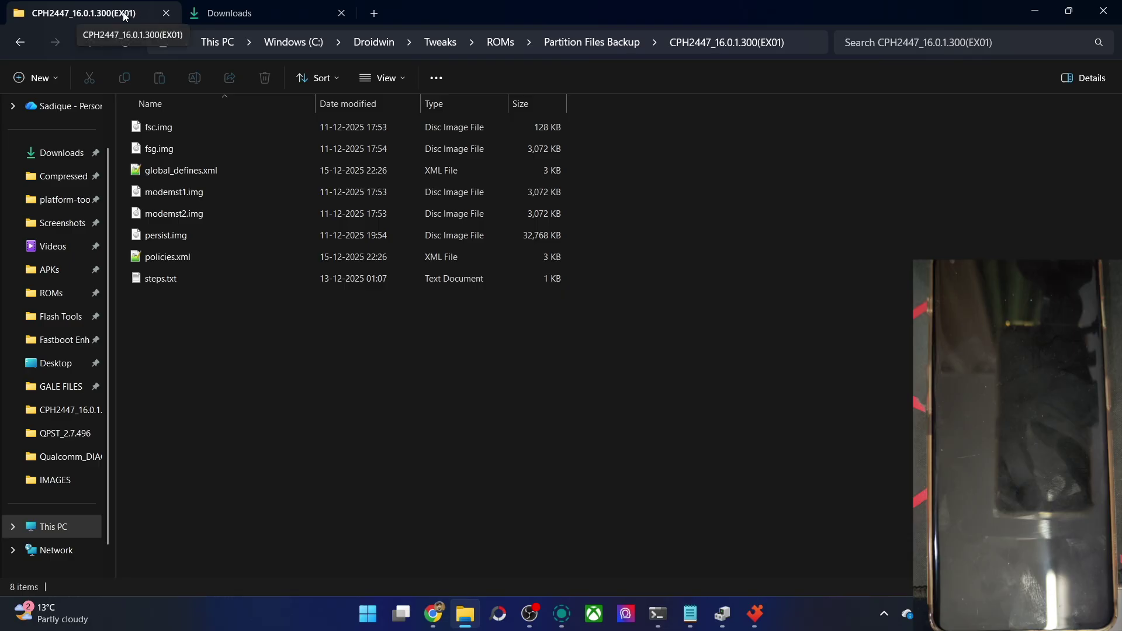
left_click(55, 177)
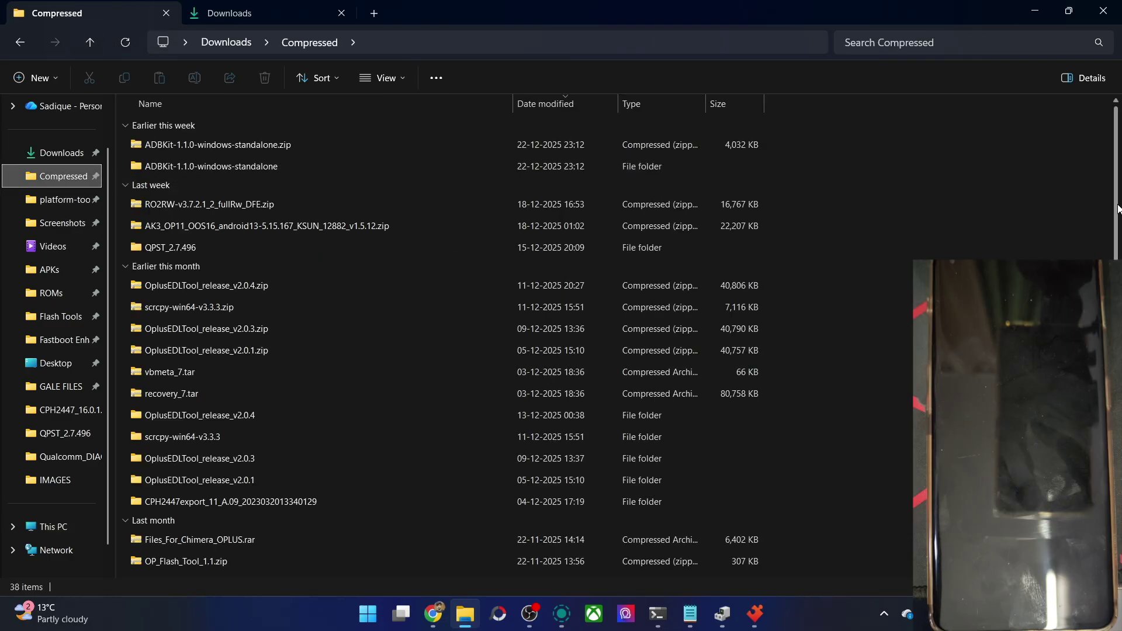
scroll(1117, 209, "down", 3)
scroll(701, 292, "up", 1)
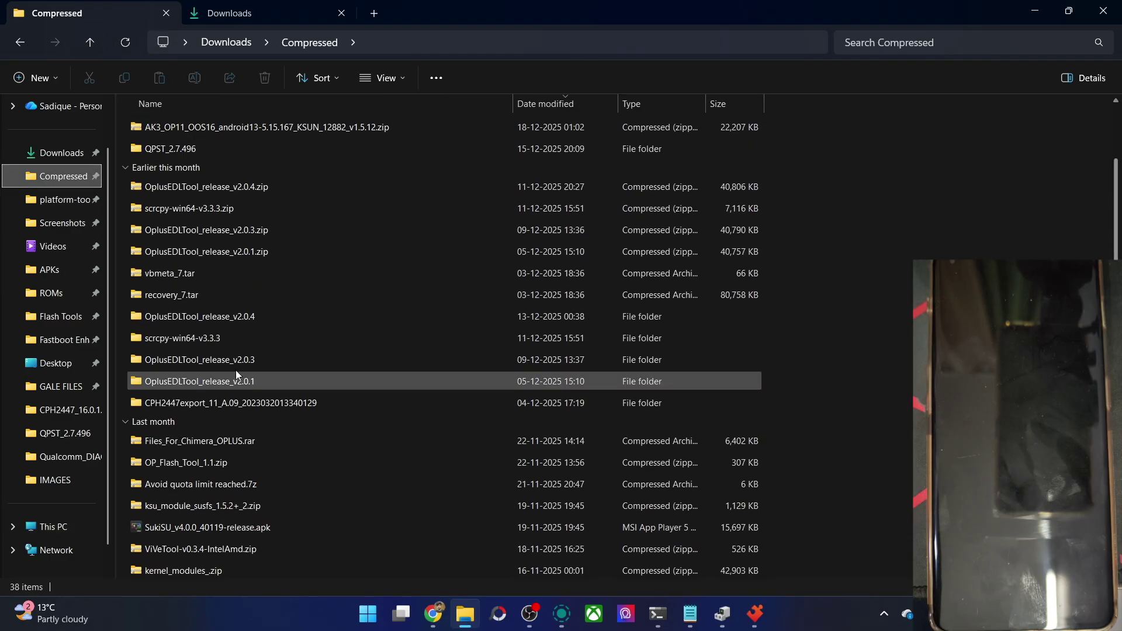
double_click(226, 403)
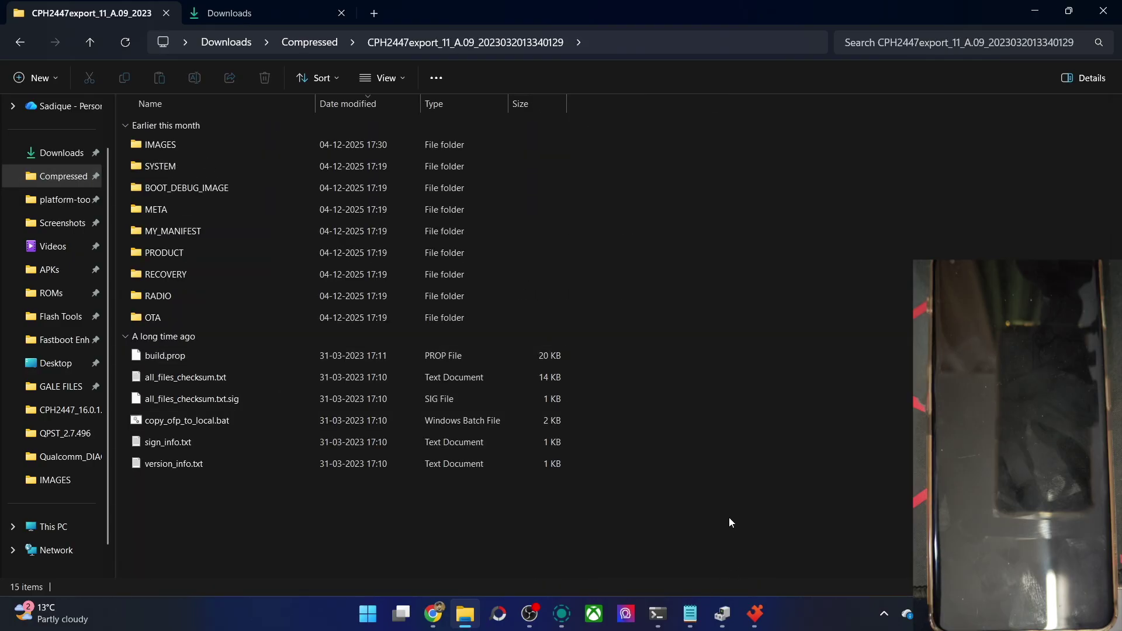
left_click_drag(728, 517, 263, 133)
left_click(304, 523)
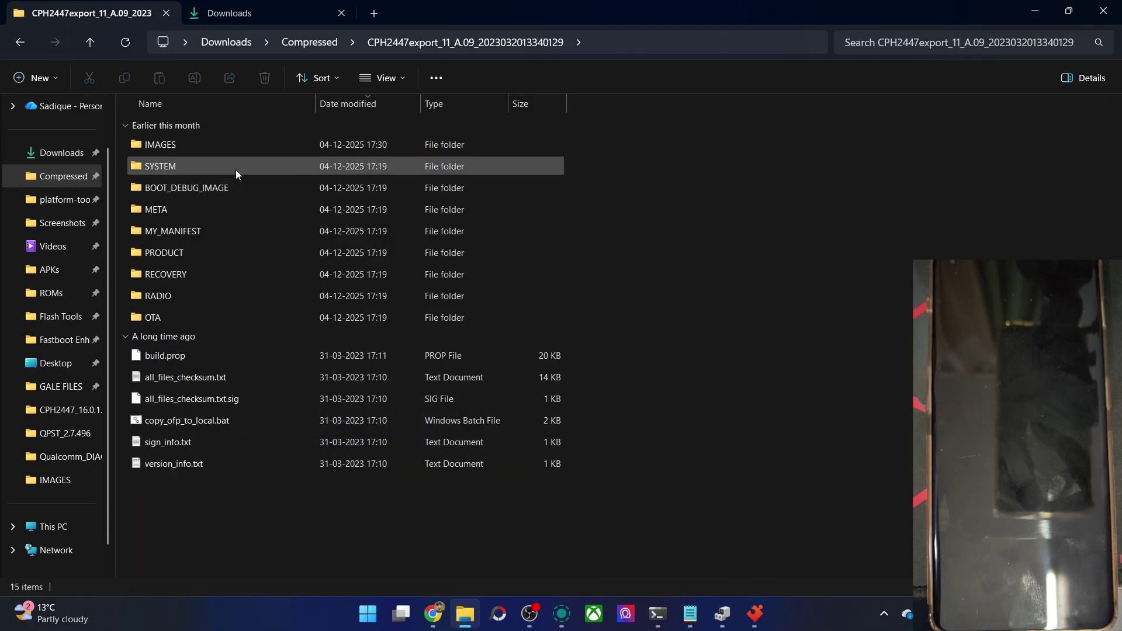
double_click(207, 151)
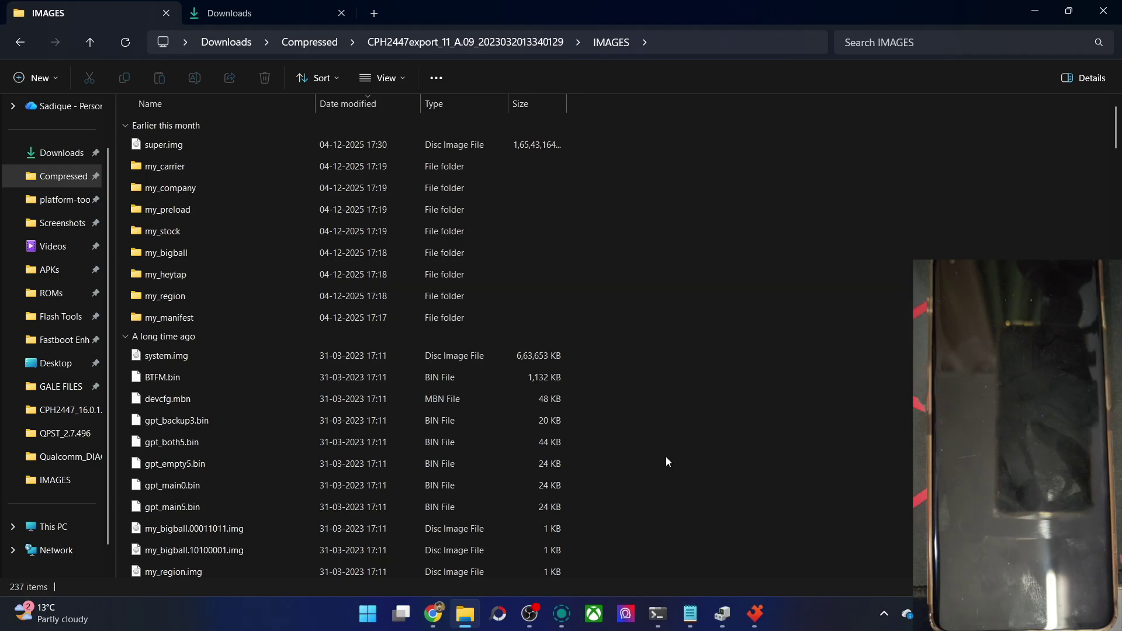
Select rawprogram0.xml from the IMAGES folder as DeepSmartTool's rawprogram file
left_click(754, 615)
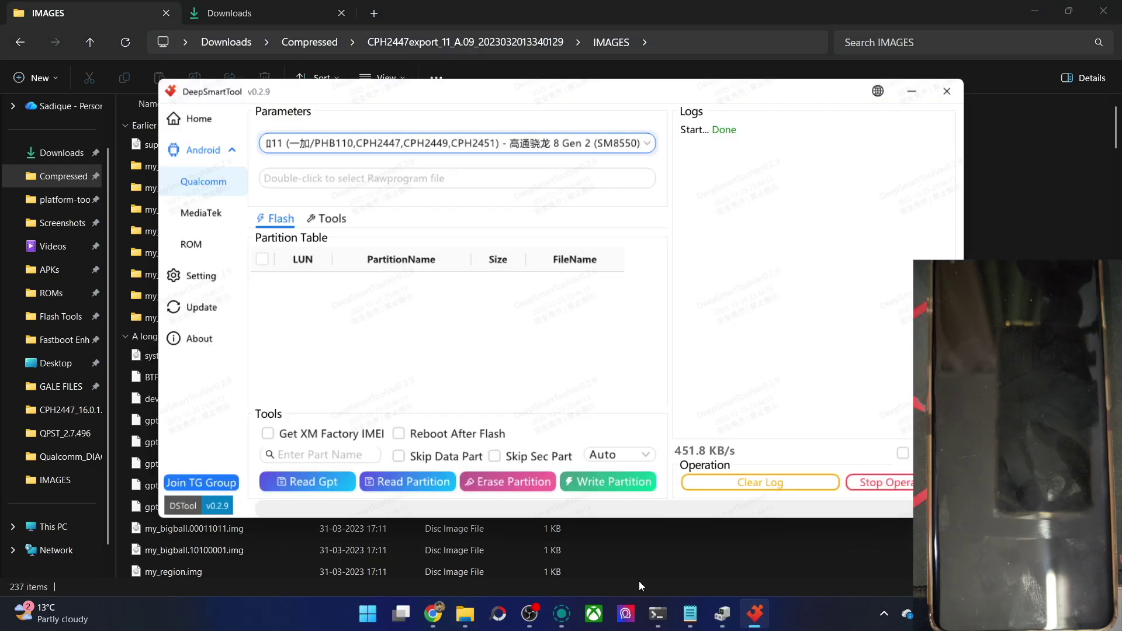
double_click(372, 179)
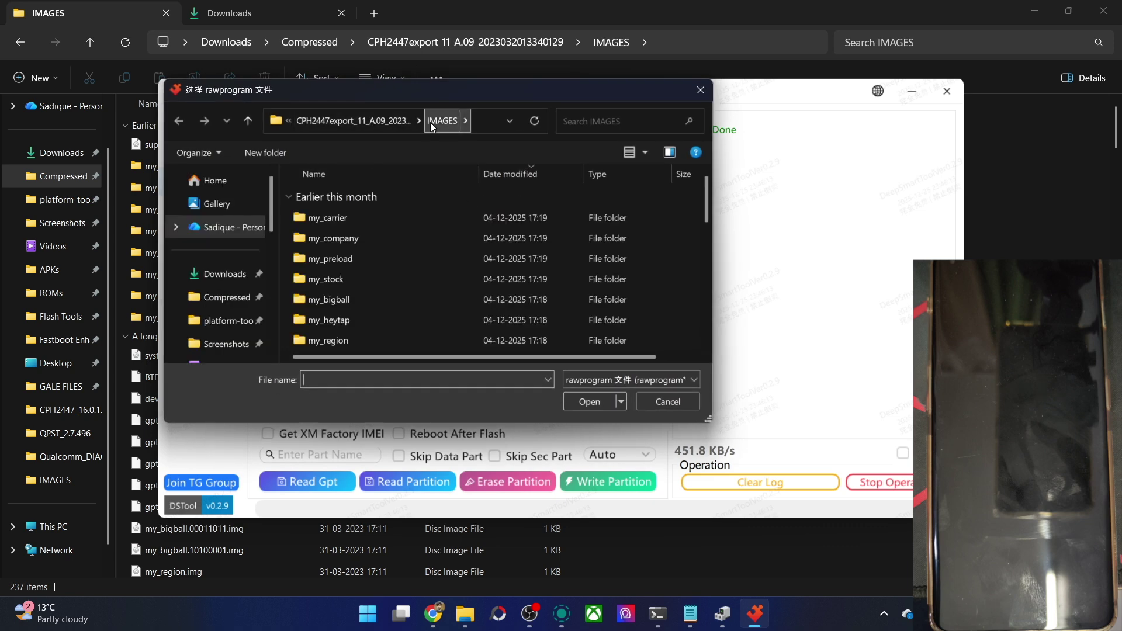
left_click_drag(705, 201, 373, 176)
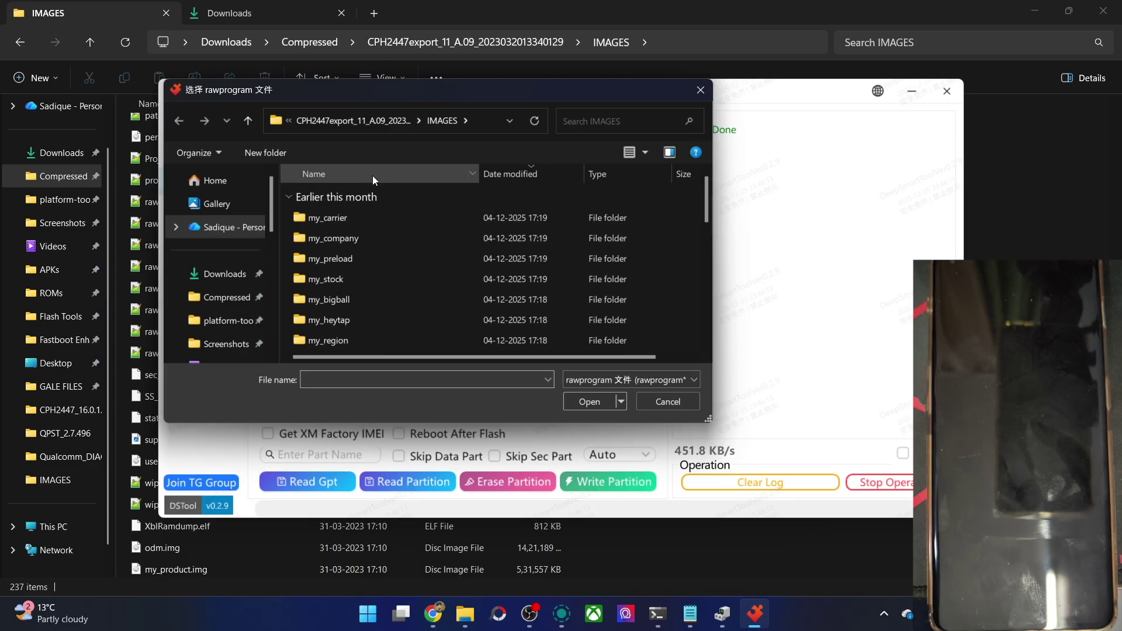
left_click_drag(705, 187, 682, 265)
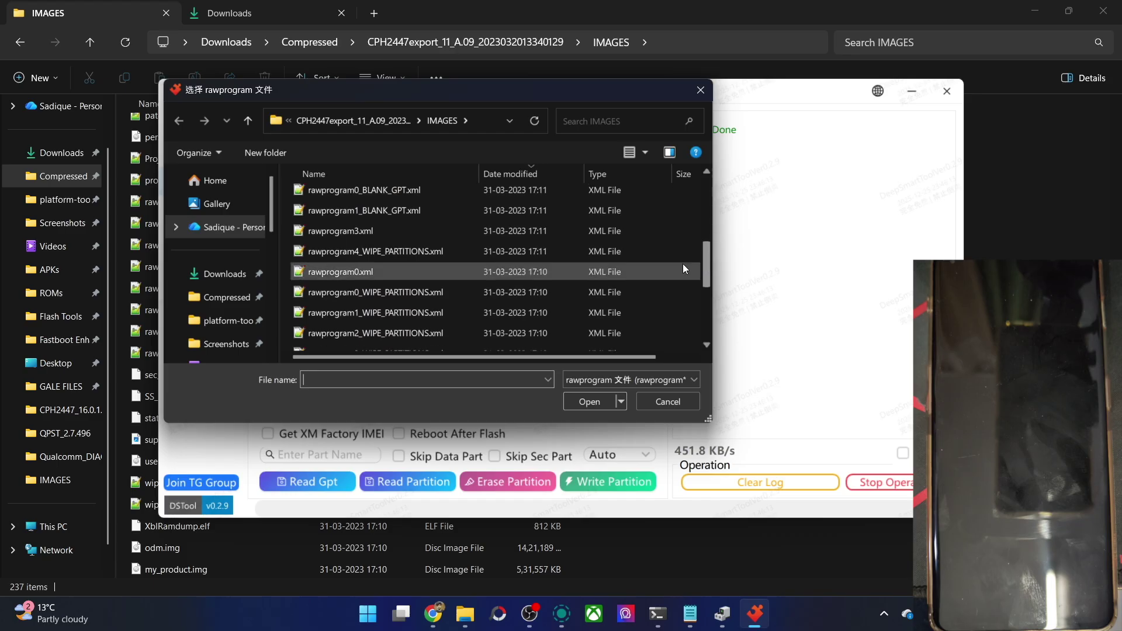
left_click(316, 271)
left_click(579, 399)
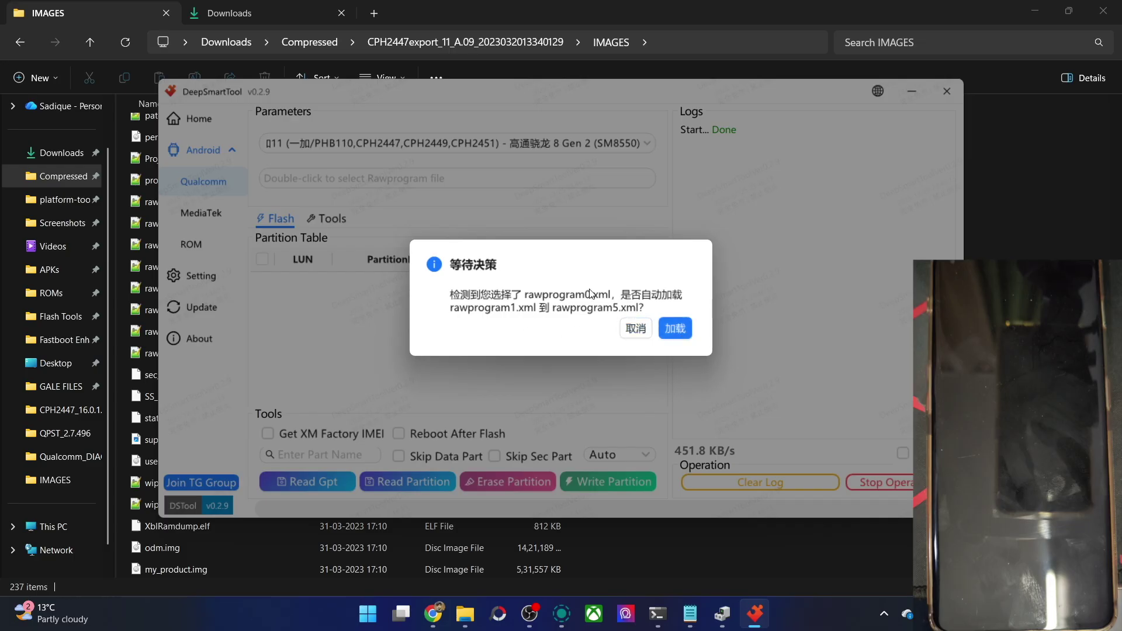
Accept auto-loading rawprogram1–5.xml and use the detected super.img
left_click(674, 327)
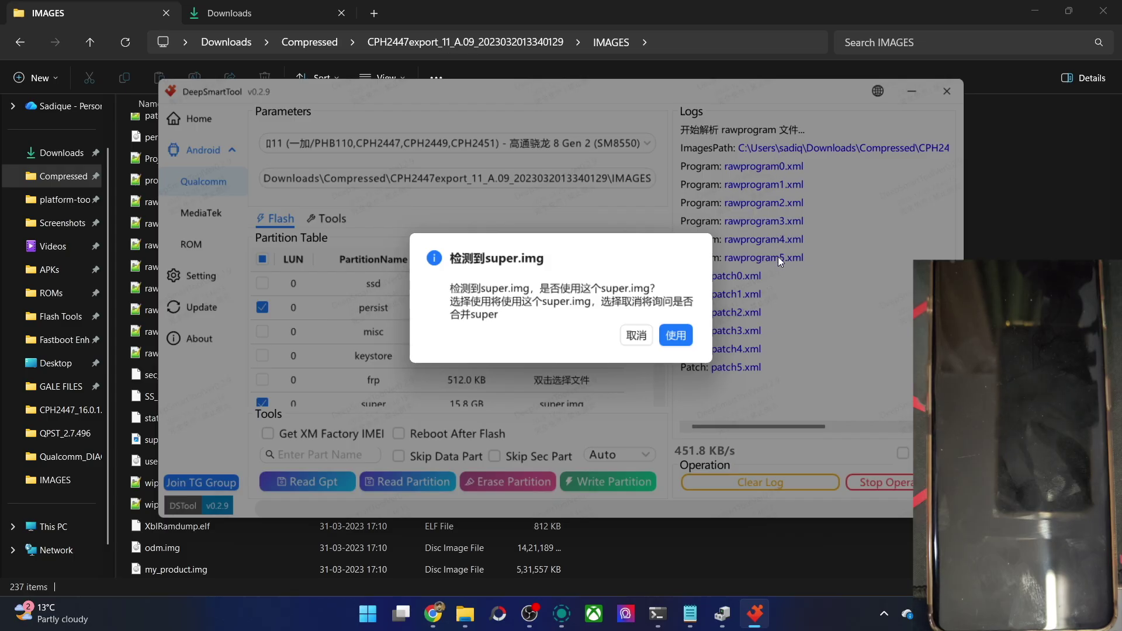
left_click(688, 329)
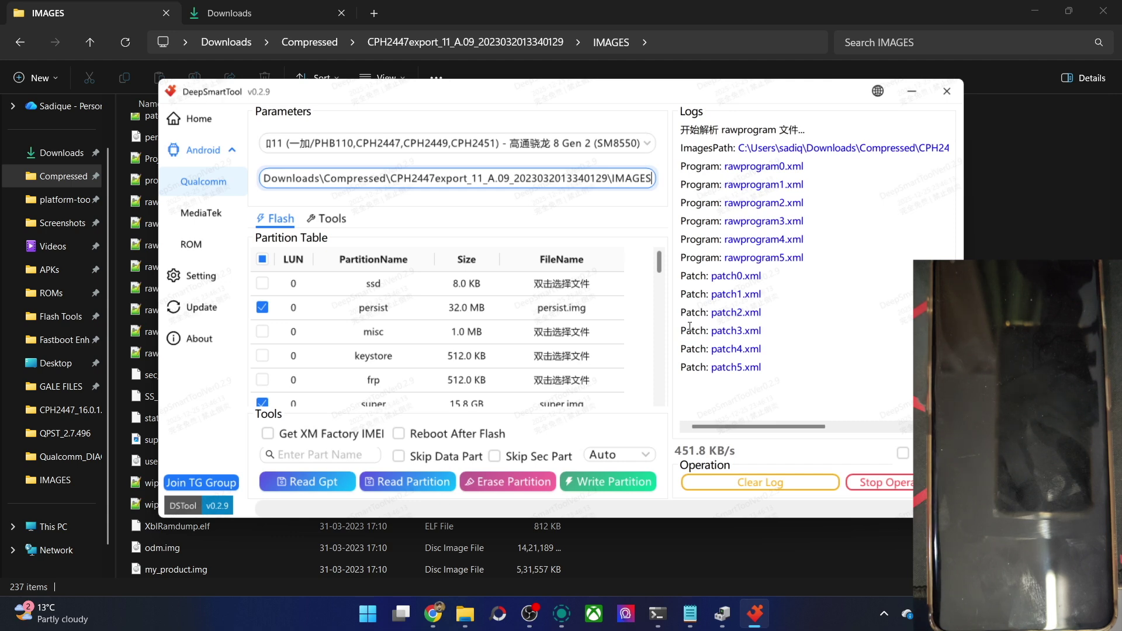
left_click(909, 92)
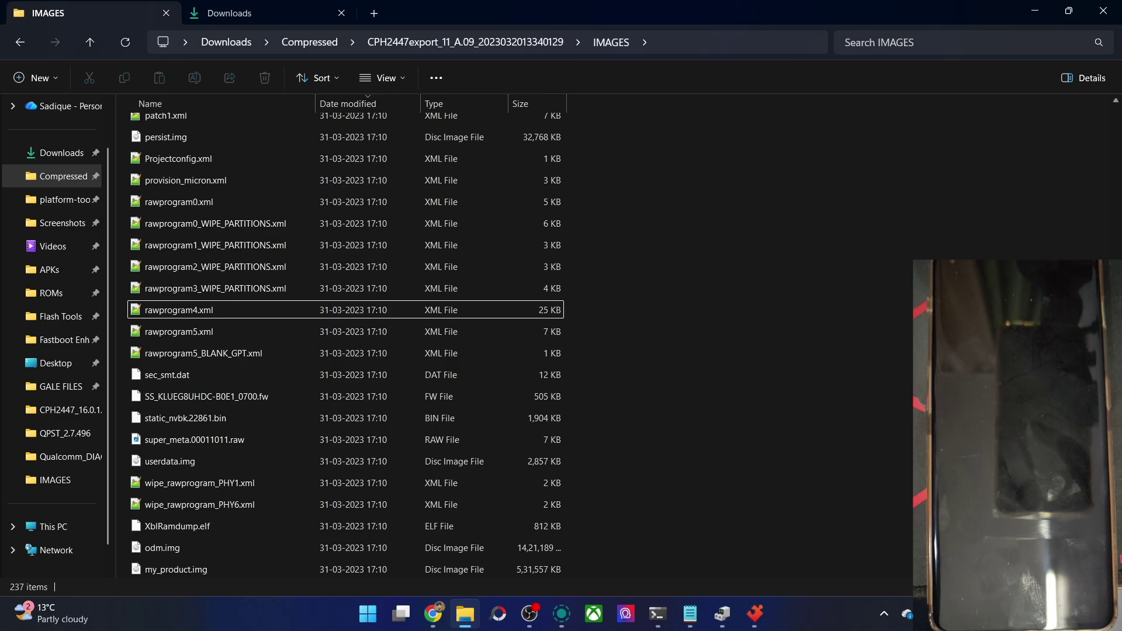
scroll(1118, 171, "up", 15)
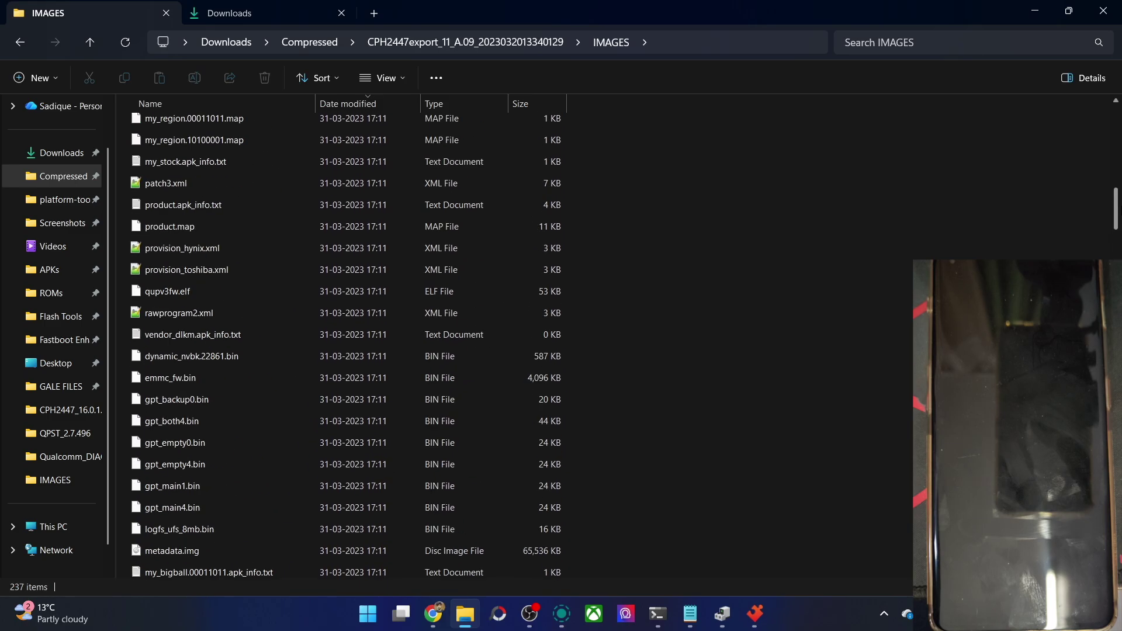
left_click_drag(1119, 171, 1119, 300)
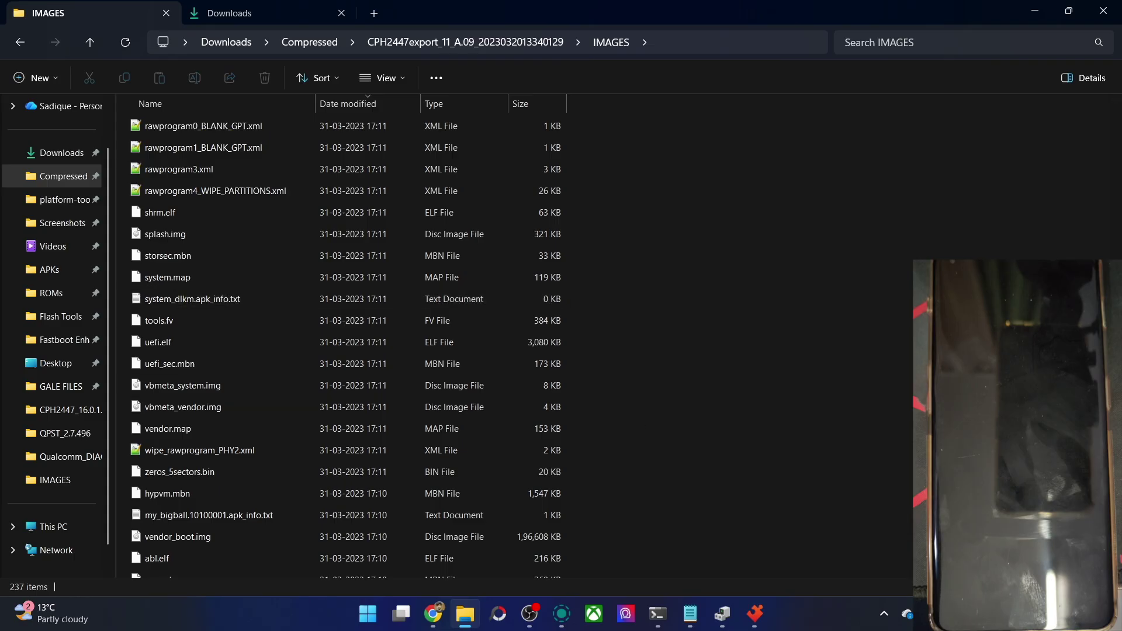
scroll(345, 345, "down", 10)
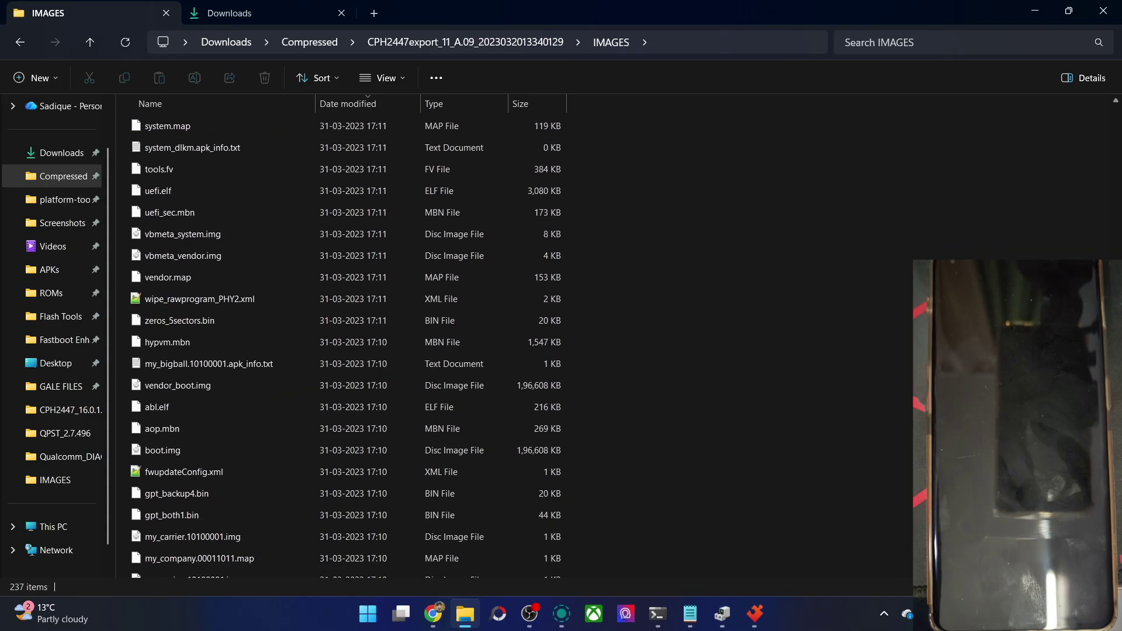
scroll(993, 166, "down", 1)
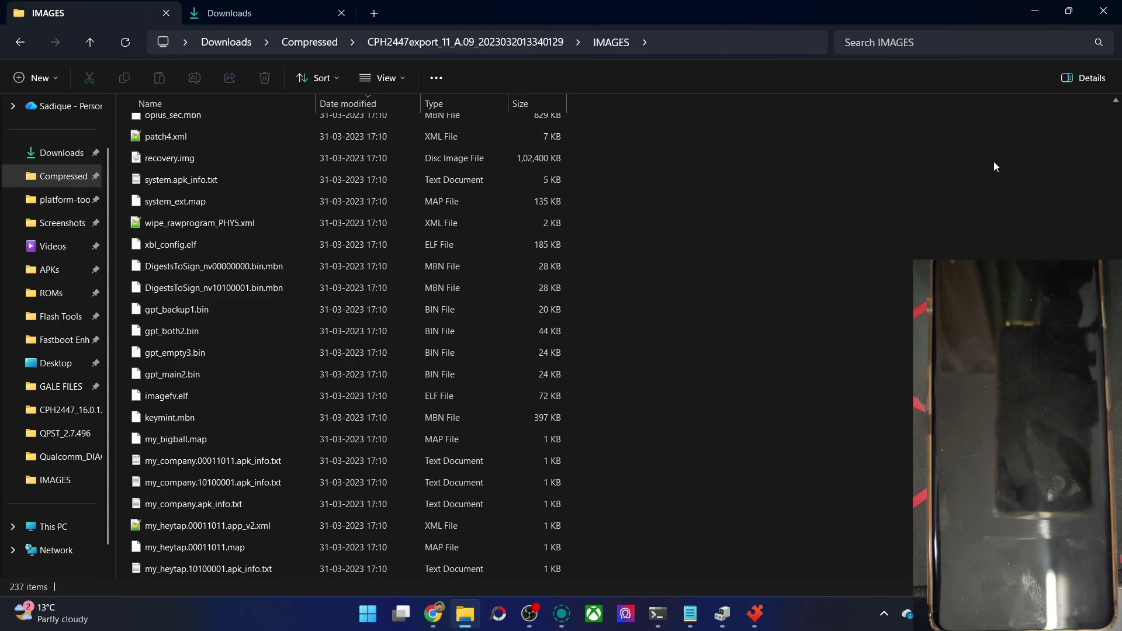
left_click(1003, 42)
type("super")
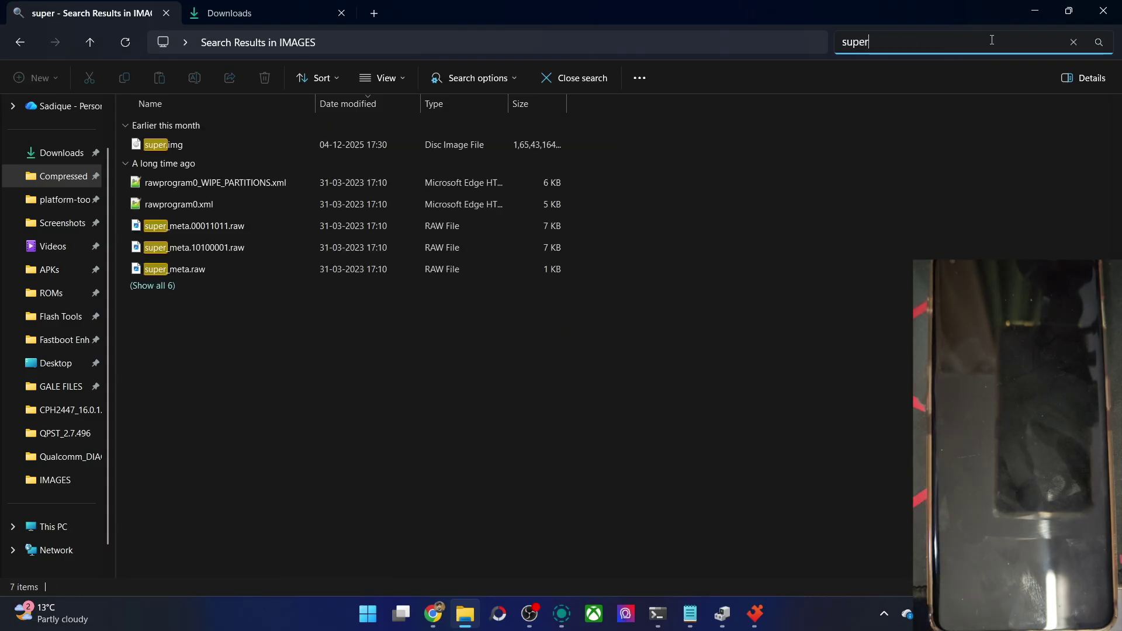
left_click(237, 142)
left_click(301, 403)
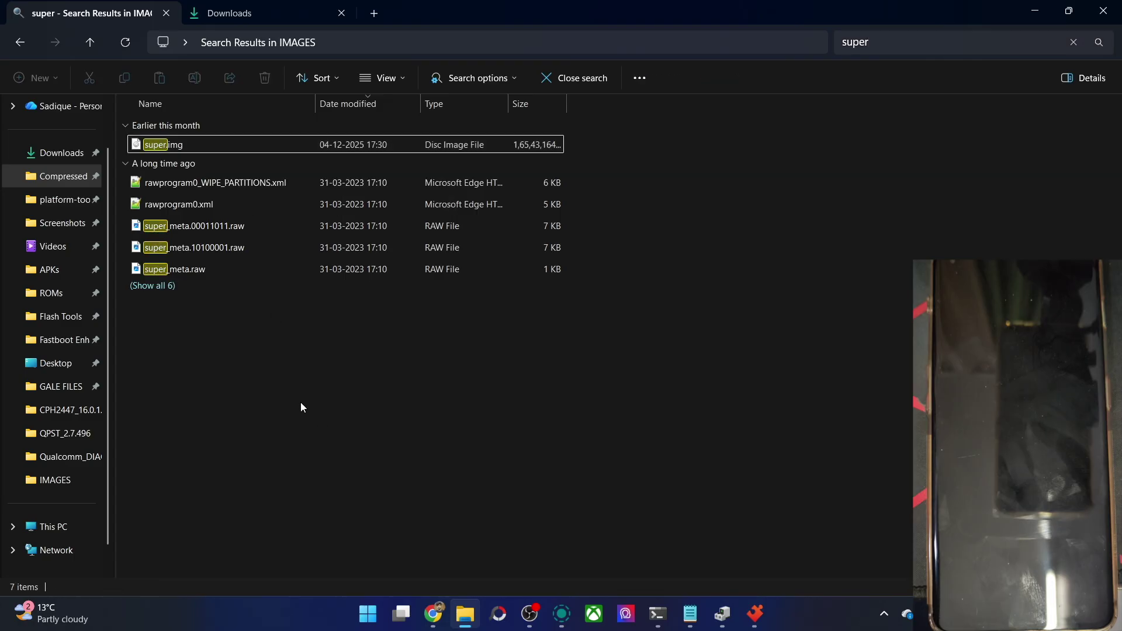
left_click(1073, 43)
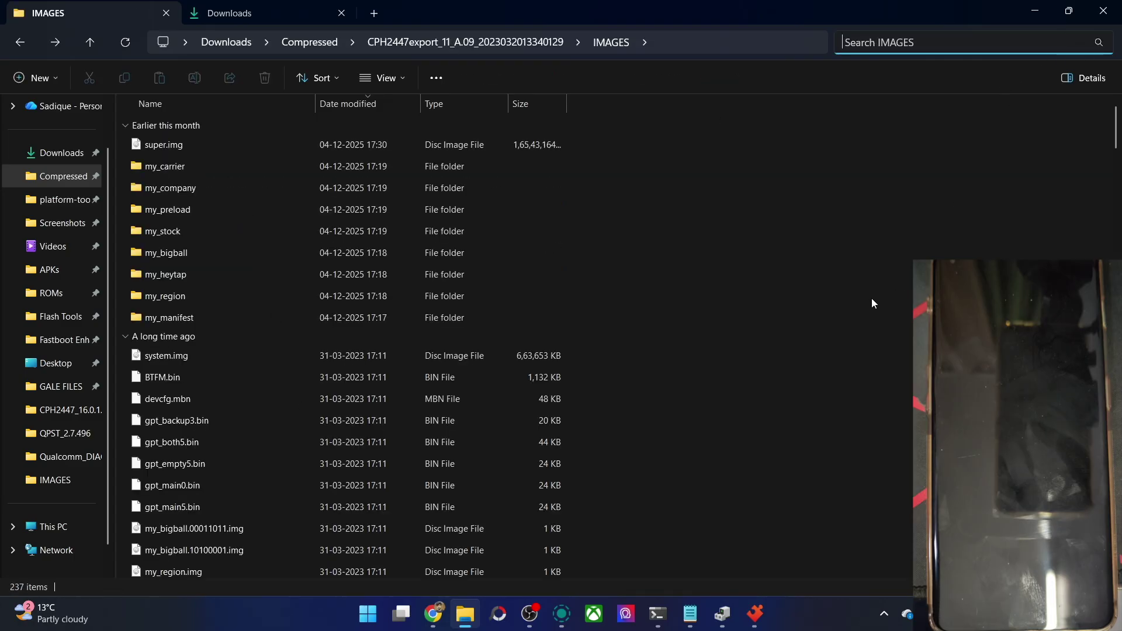
left_click(888, 343)
left_click(753, 623)
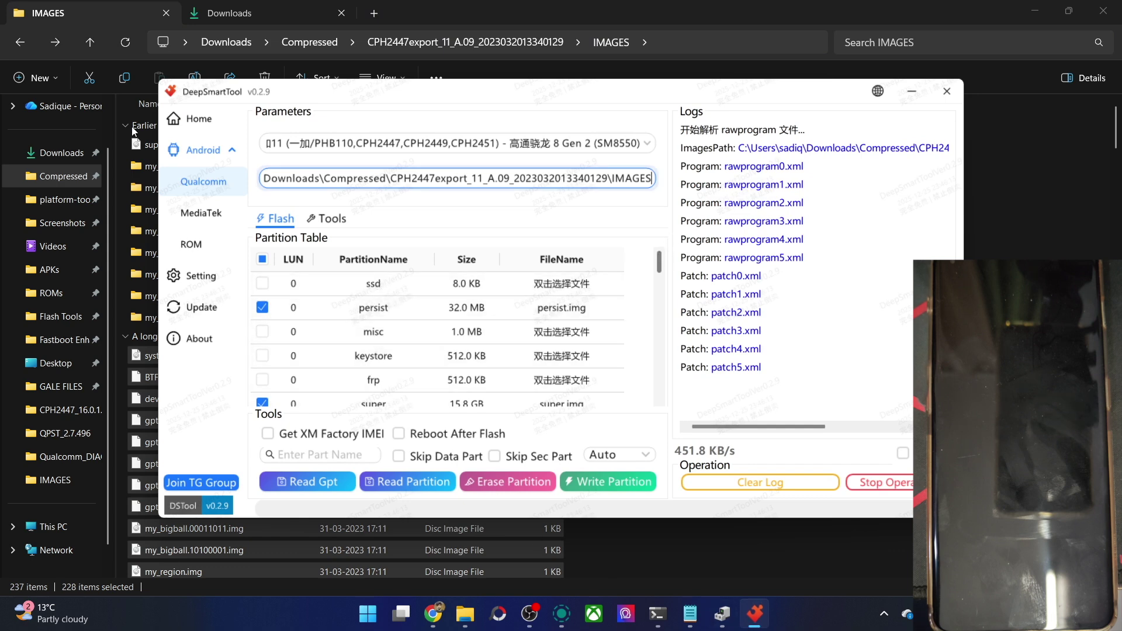
Navigate through ROMs and Partition Files Backup into the CPH2447_16.0.1.300(EX01) folder
left_click(228, 13)
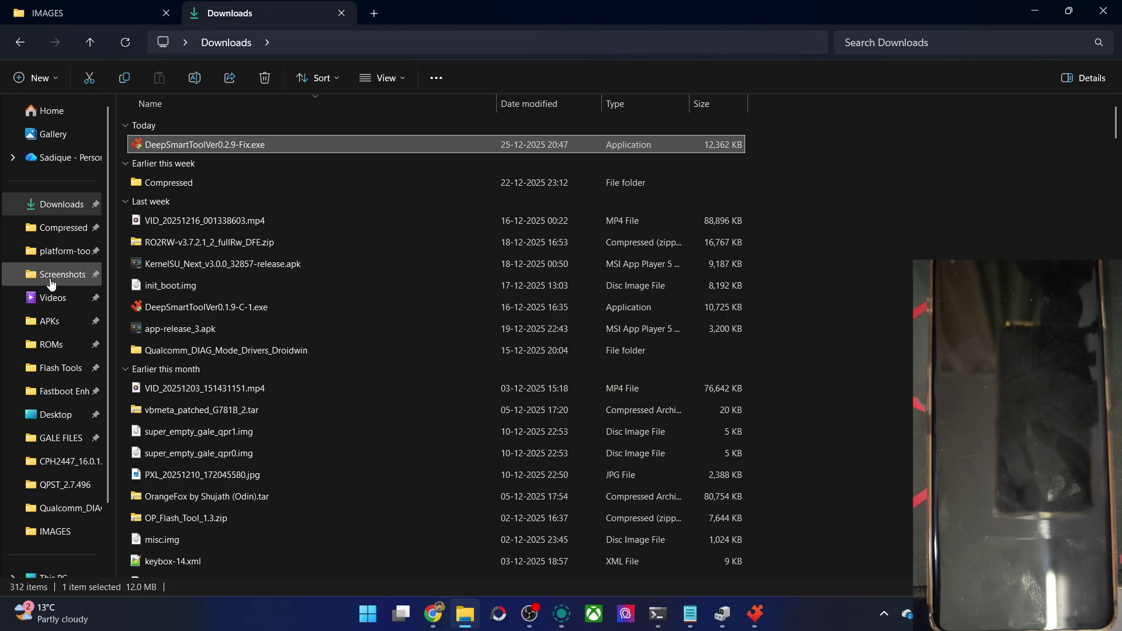
left_click(78, 323)
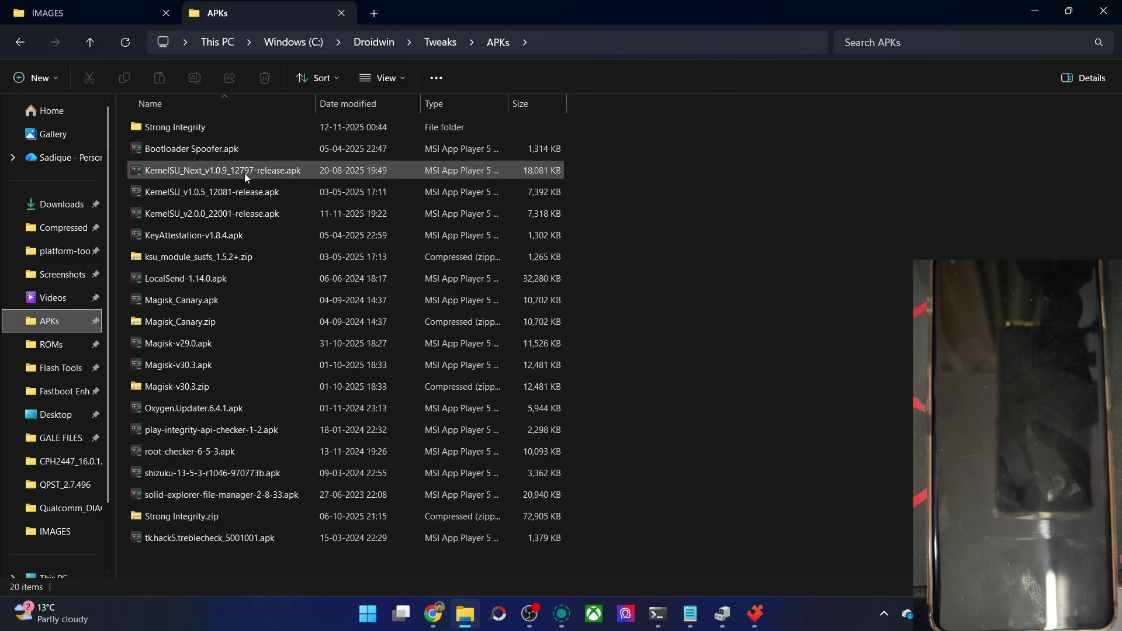
left_click(56, 351)
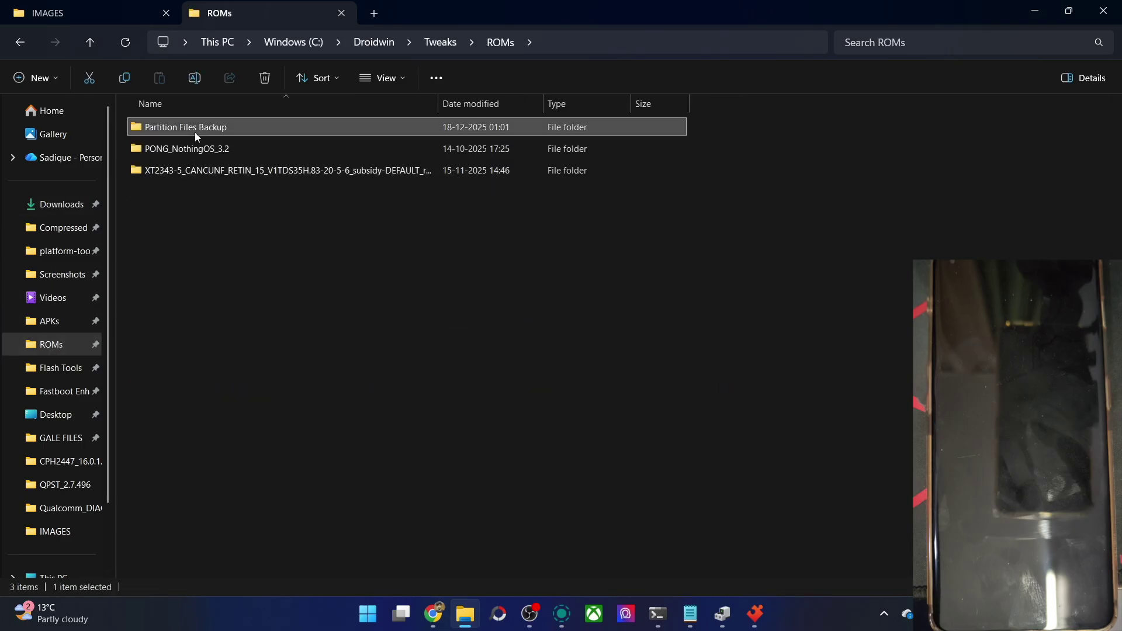
double_click(195, 132)
left_click(195, 133)
double_click(194, 132)
Point out the fsc, fsg, modemst1, modemst2 and persist.img backups, then return to DeepSmartTool
left_click(175, 131)
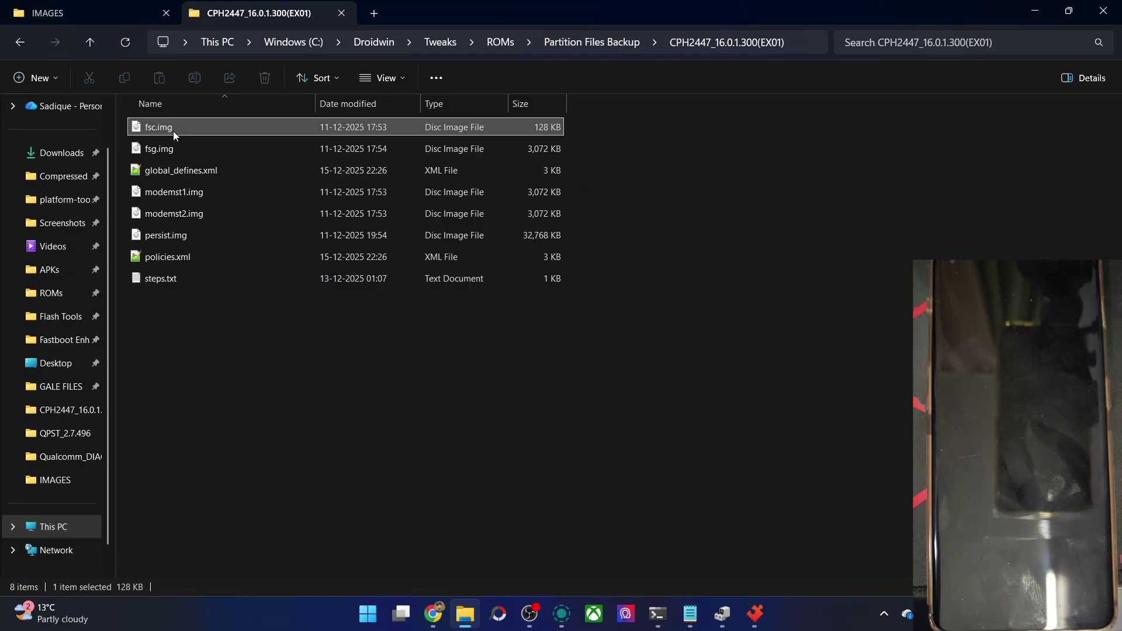
left_click(163, 149)
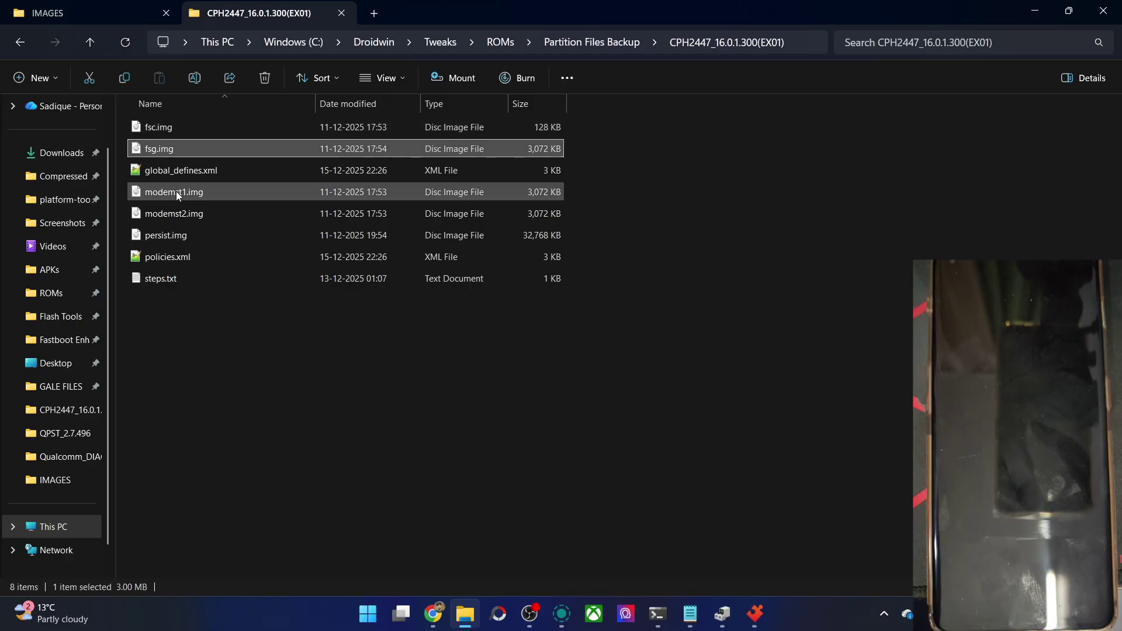
left_click(177, 191)
left_click(177, 213)
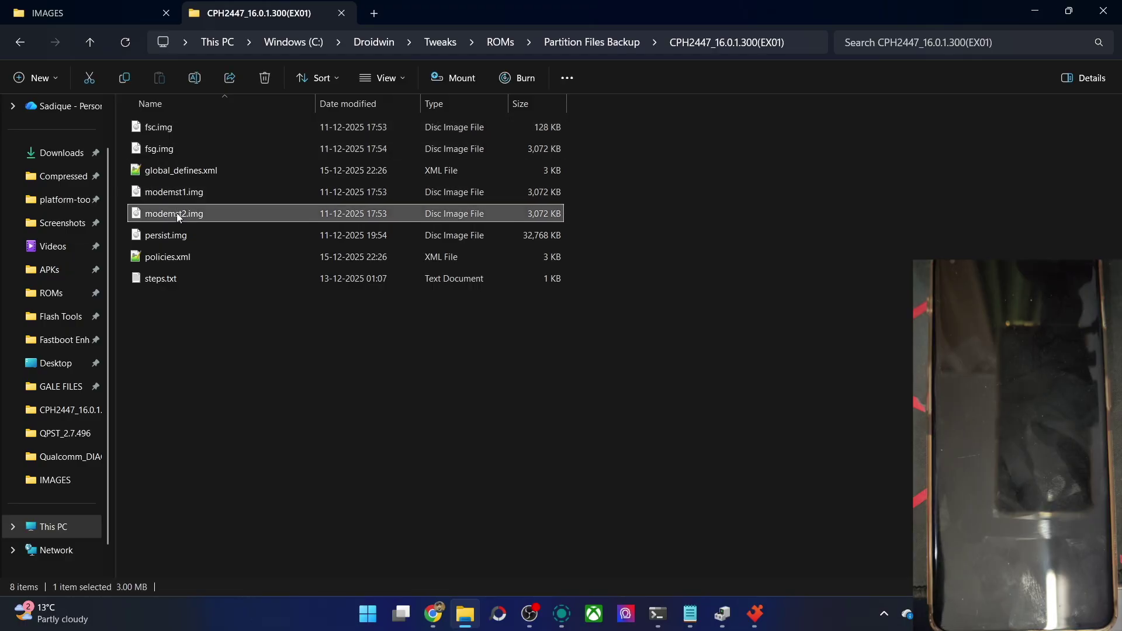
left_click(167, 232)
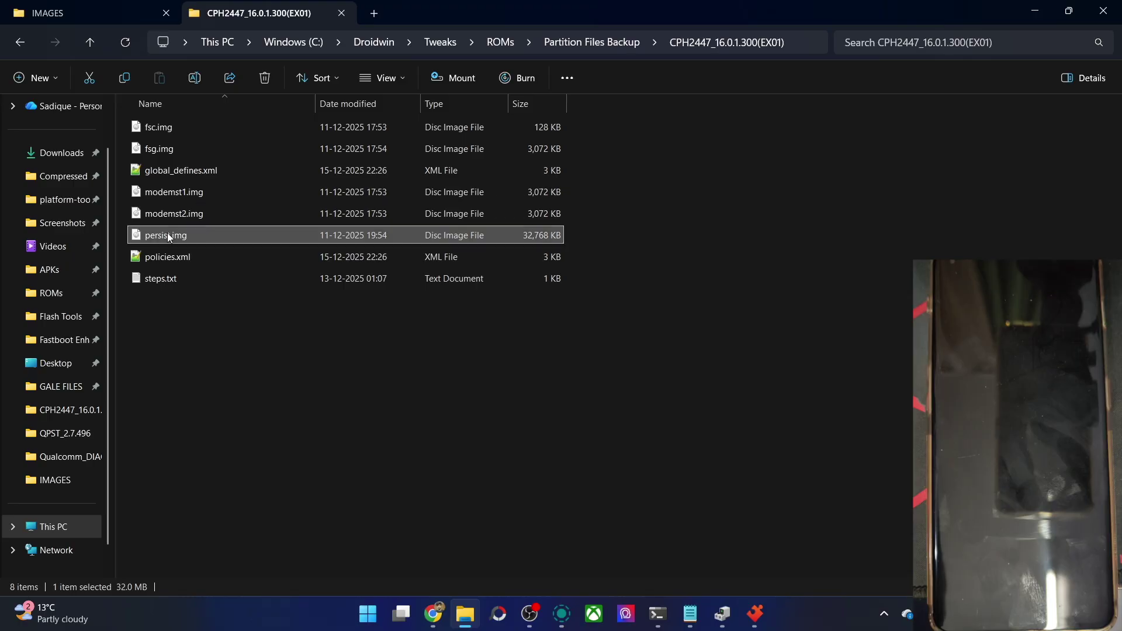
left_click(325, 364)
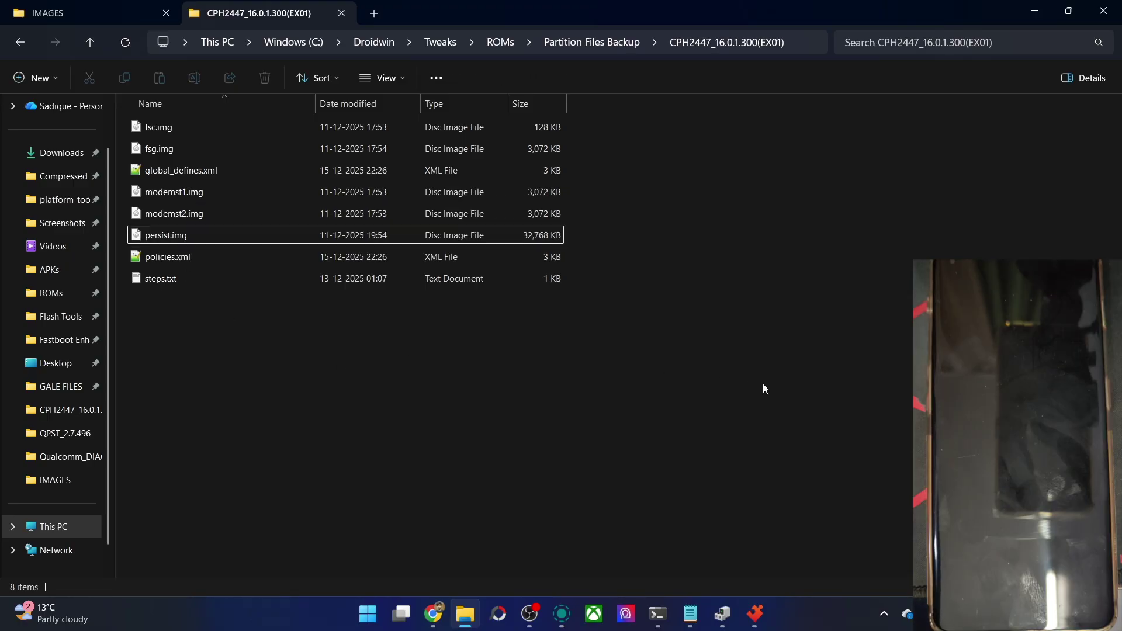
left_click(753, 599)
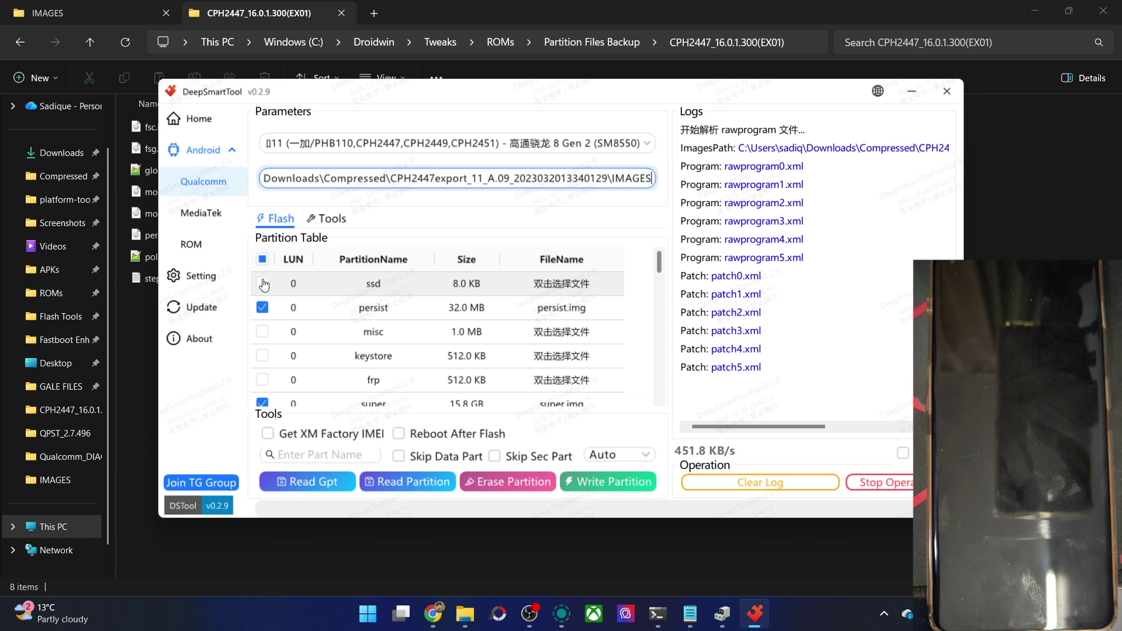
Check all rows with the Partition Table header checkbox and review the assigned images
left_click(262, 259)
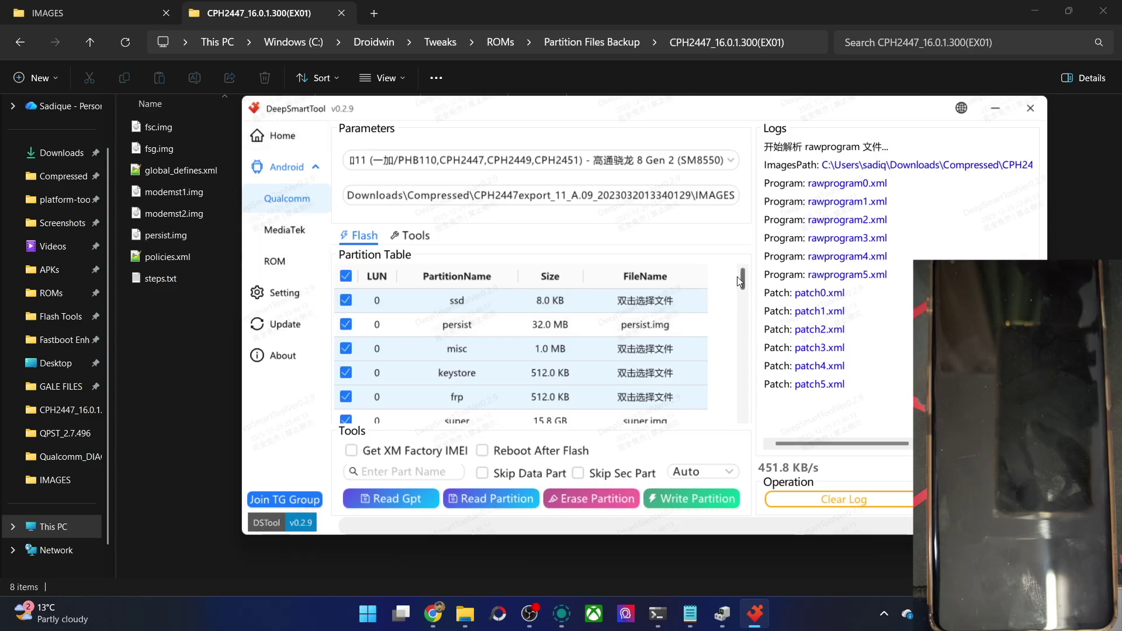
scroll(736, 276, "down", 5)
scroll(735, 277, "up", 5)
left_click_drag(740, 279, 742, 283)
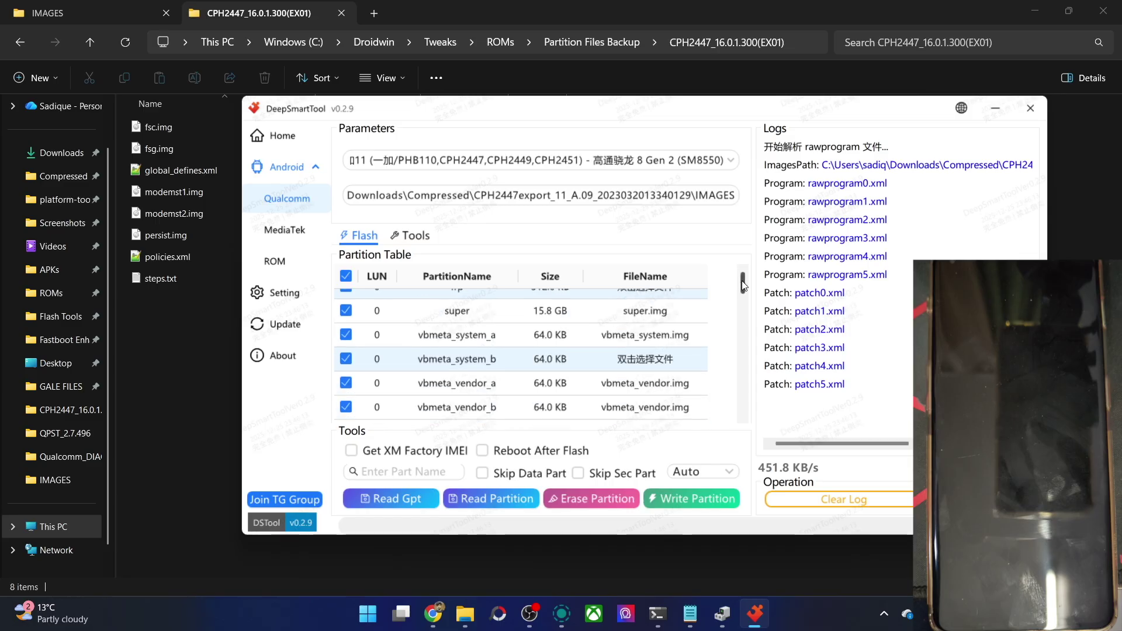
left_click(382, 472)
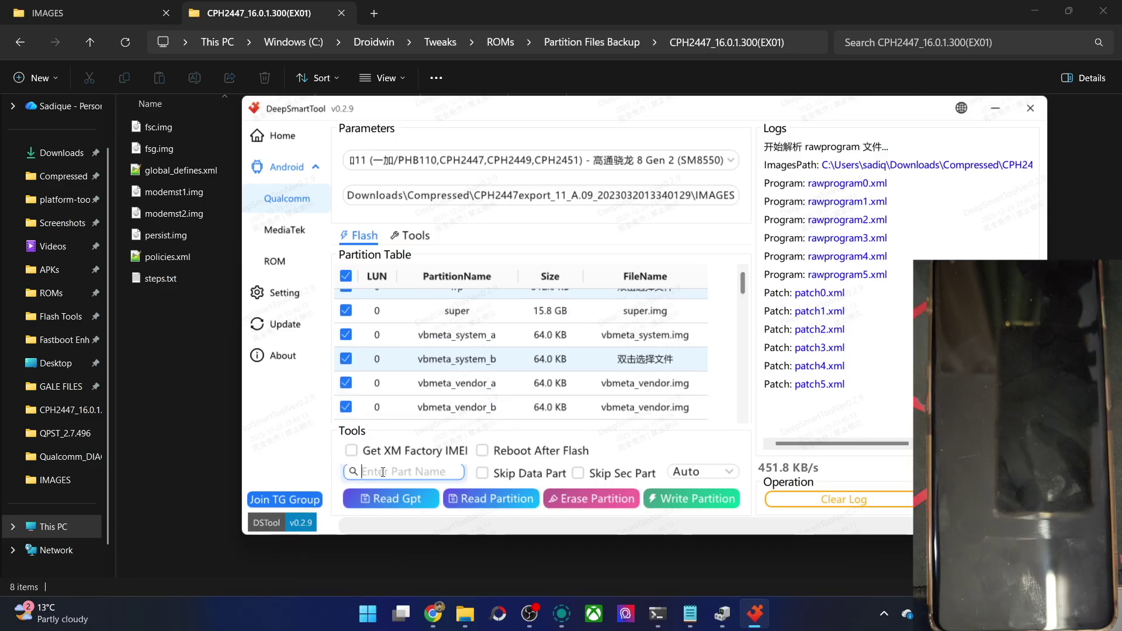
Filter the partition list for fsc and fsg and untick both partitions
type("fsc")
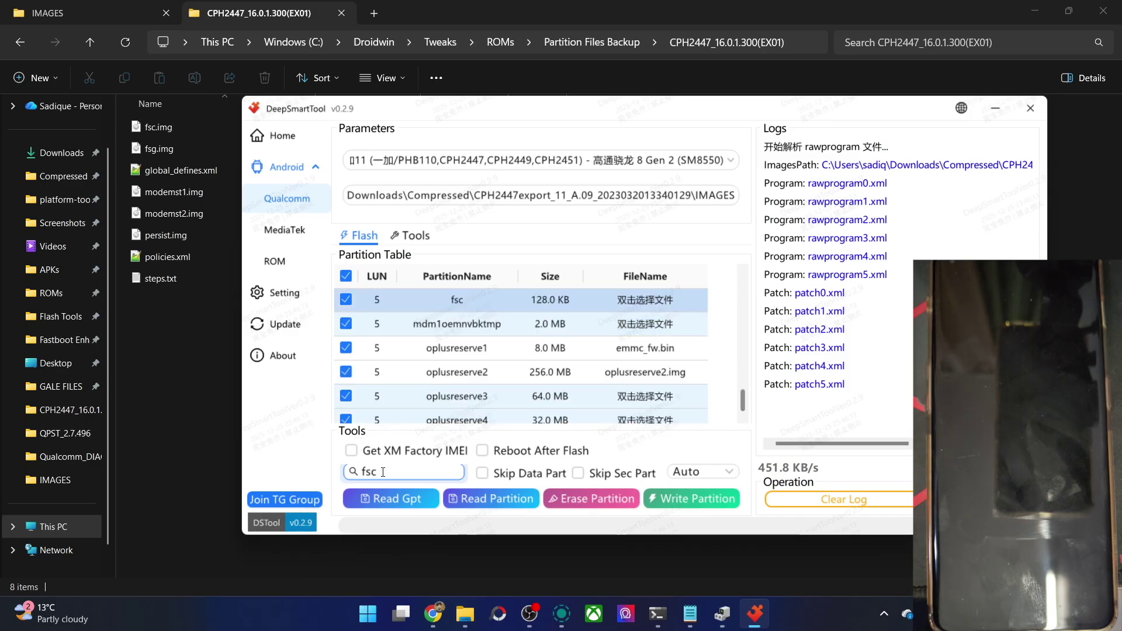
left_click(346, 299)
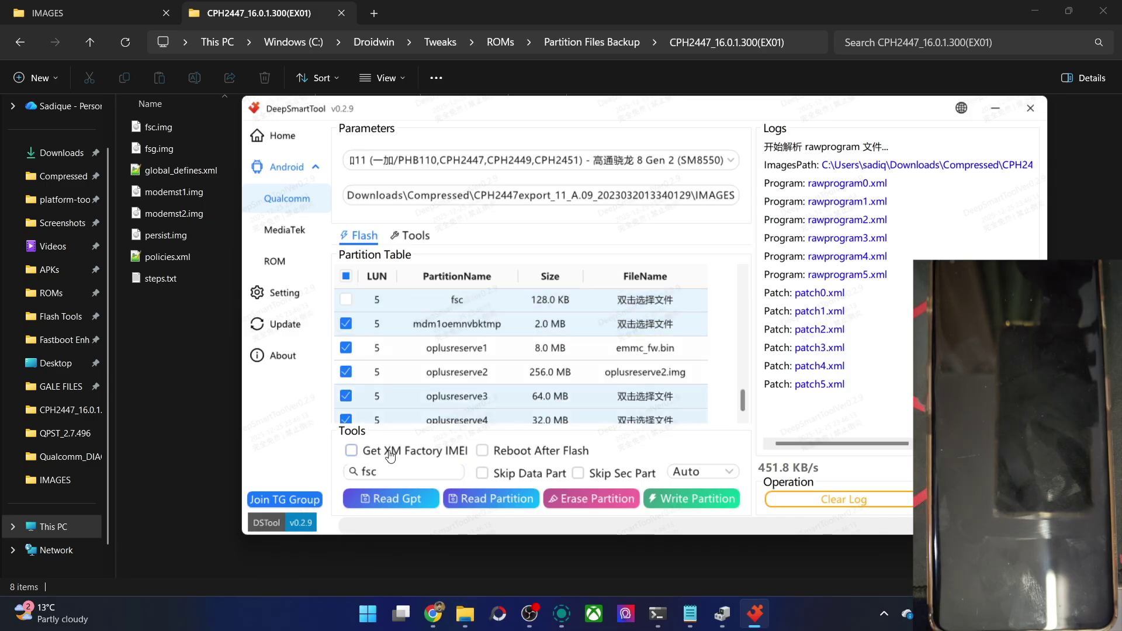
key("BackSpace")
type("g")
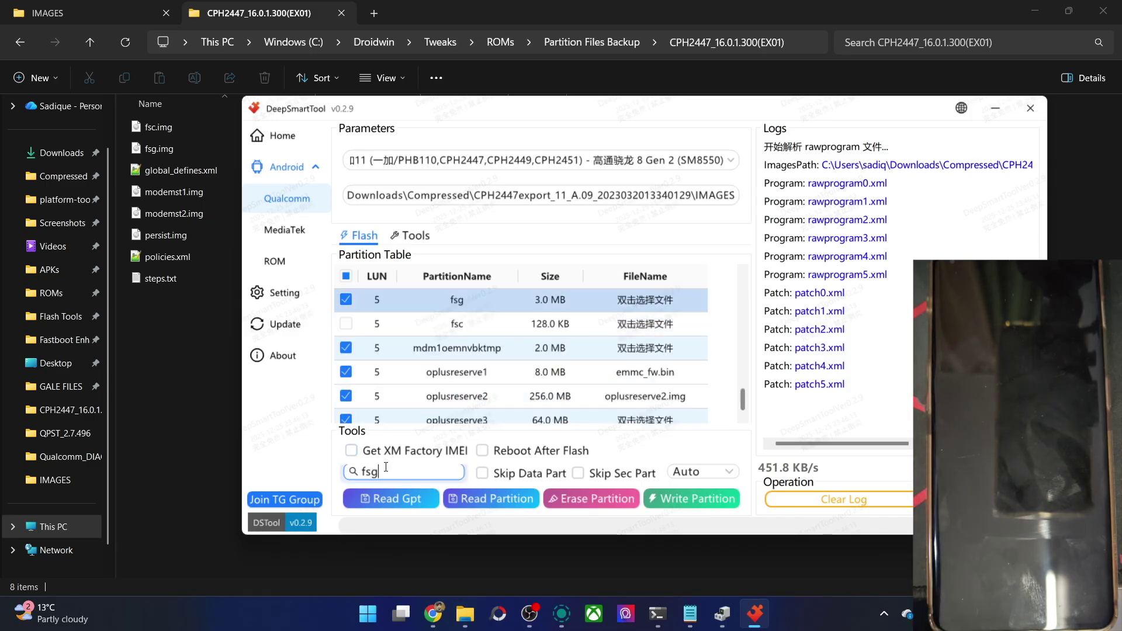
left_click(346, 299)
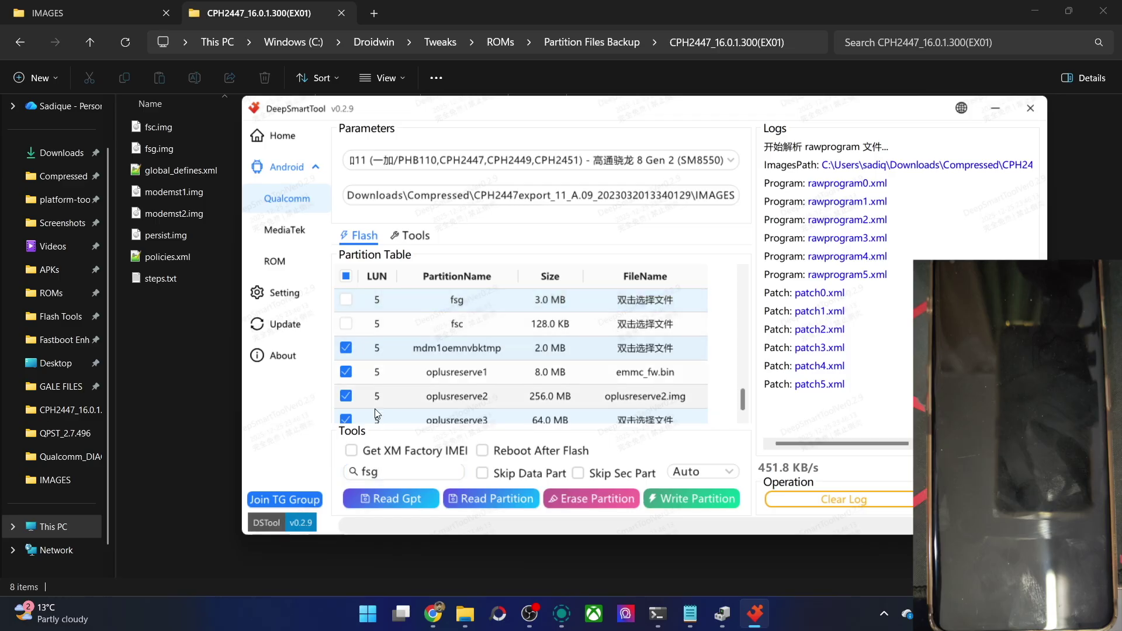
Untick modemst1 and modemst2, then filter the list for pers
double_click(379, 474)
type("modem")
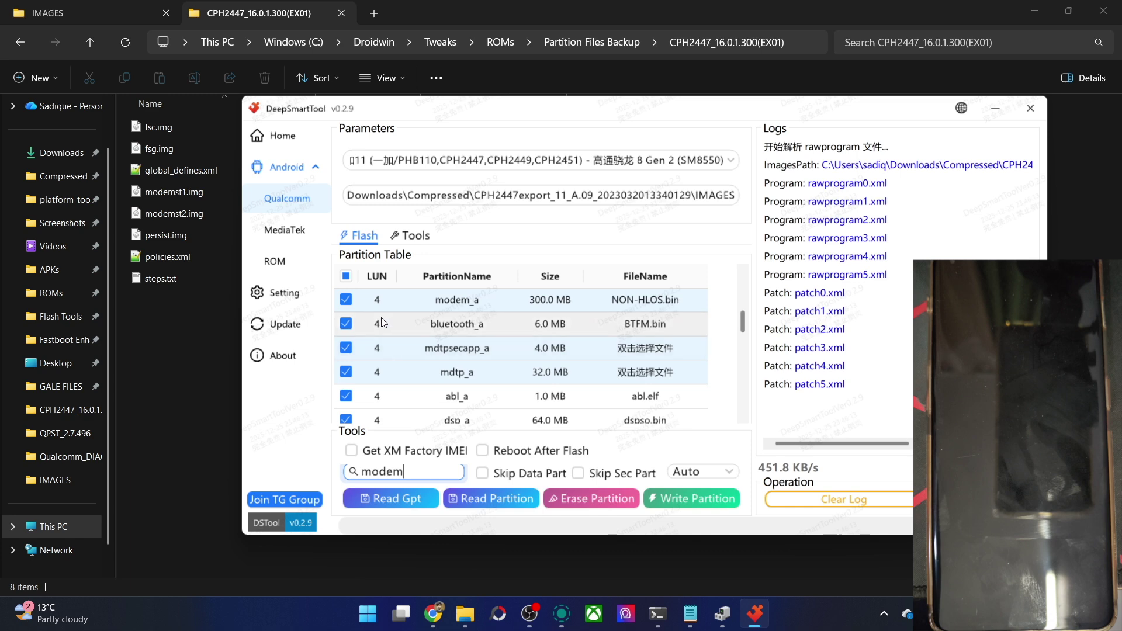
type("s")
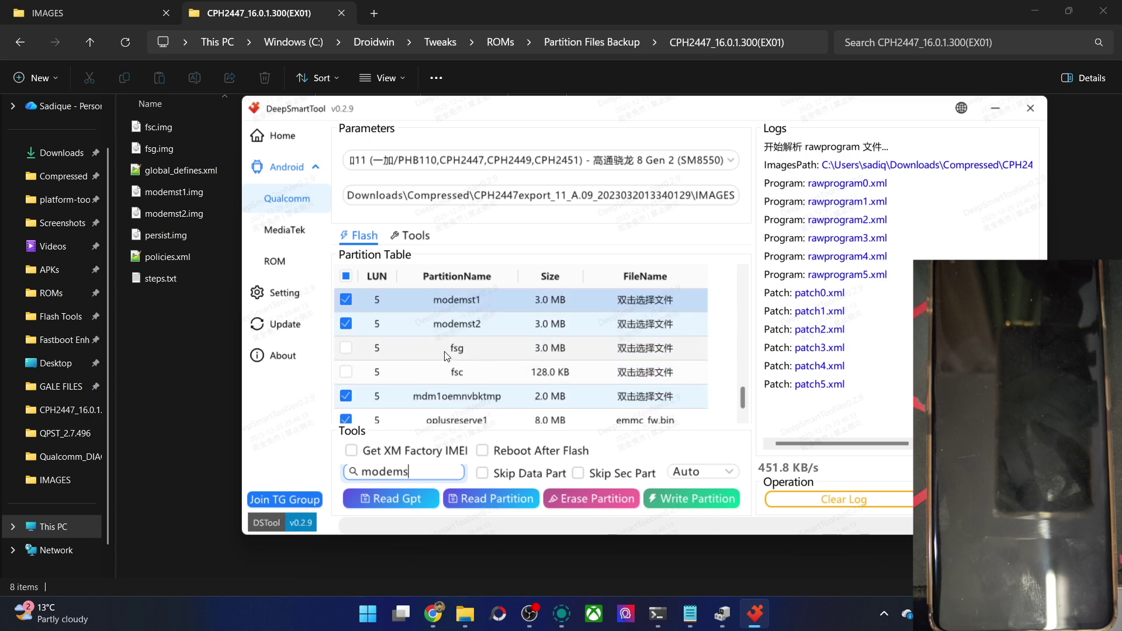
left_click(342, 311)
left_click(346, 323)
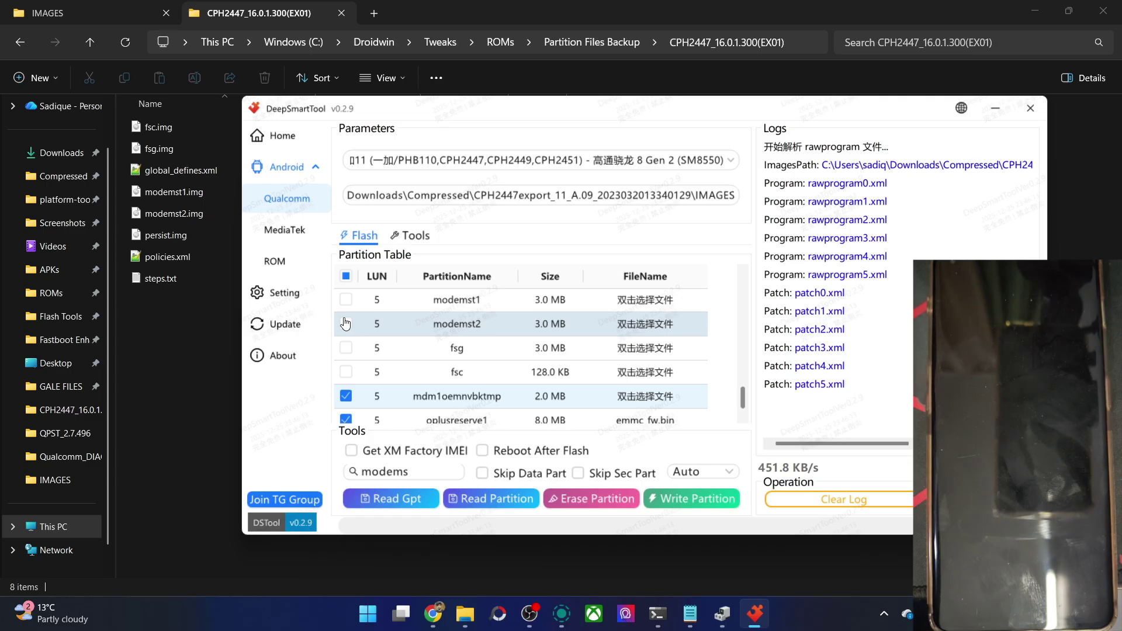
key("ctrl+a")
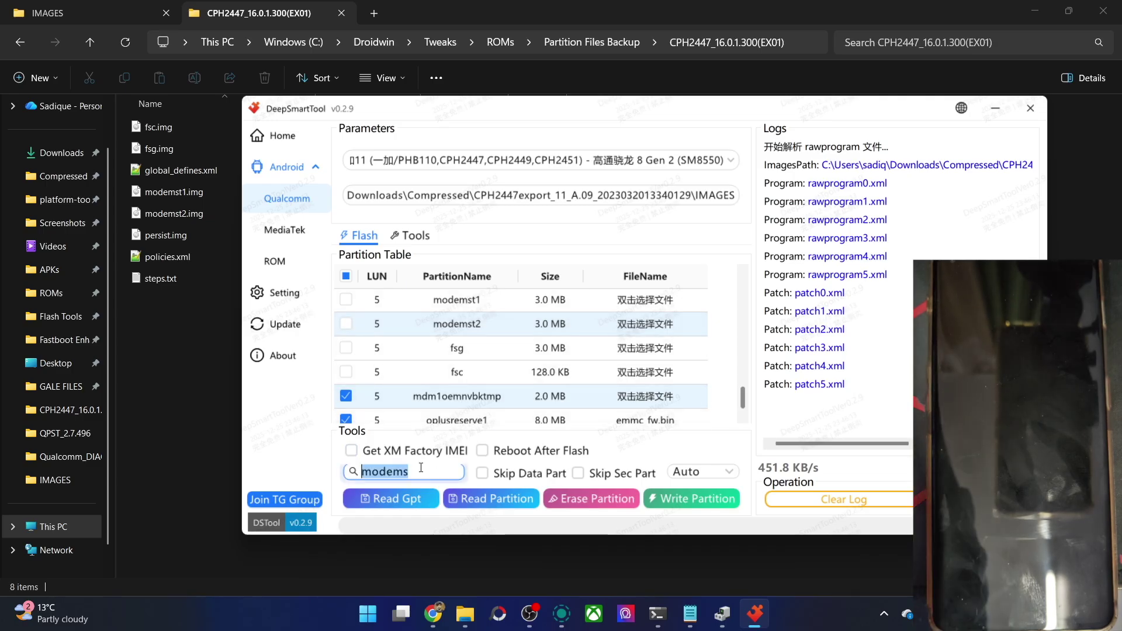
type("pers")
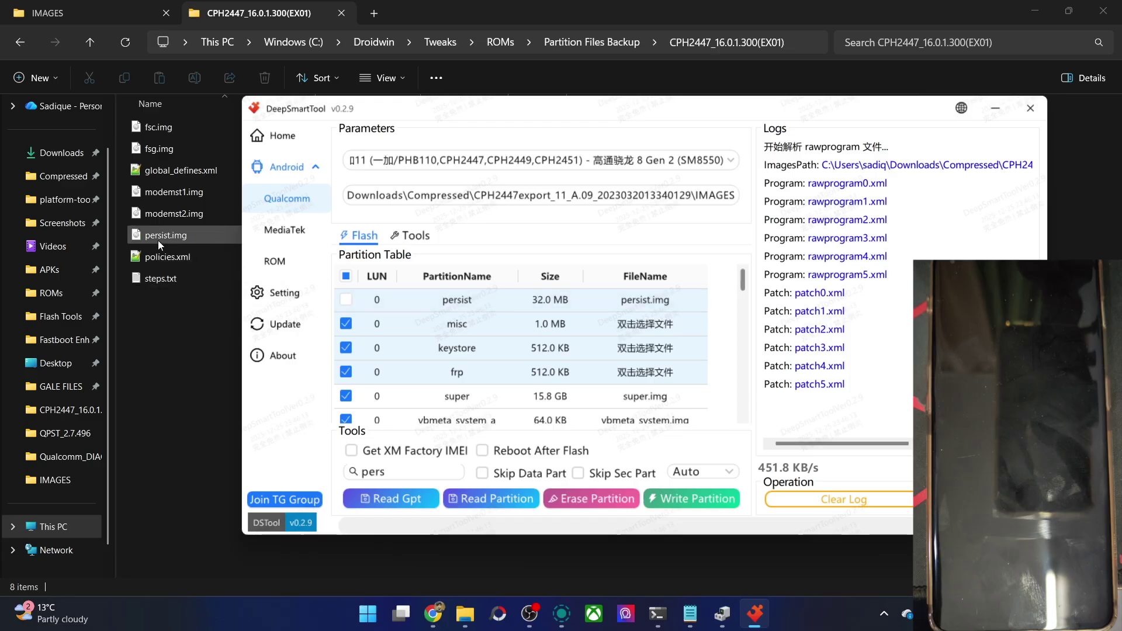
Filter for ocdt, untick the ocdt partition, and move the tool window up-left
double_click(402, 474)
type("oc")
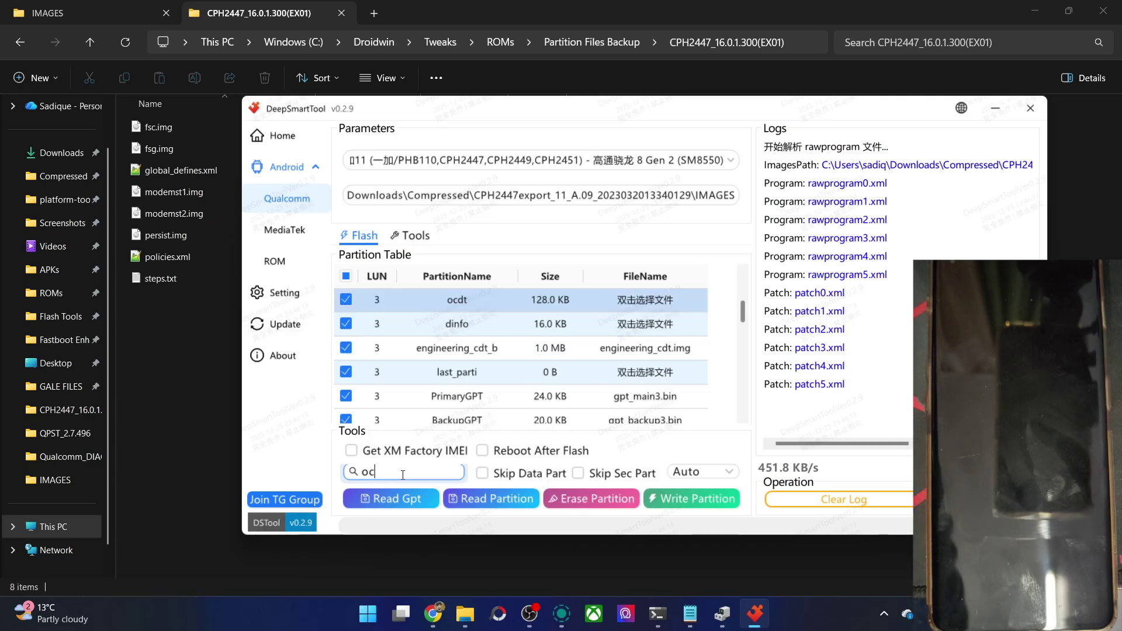
type("dt")
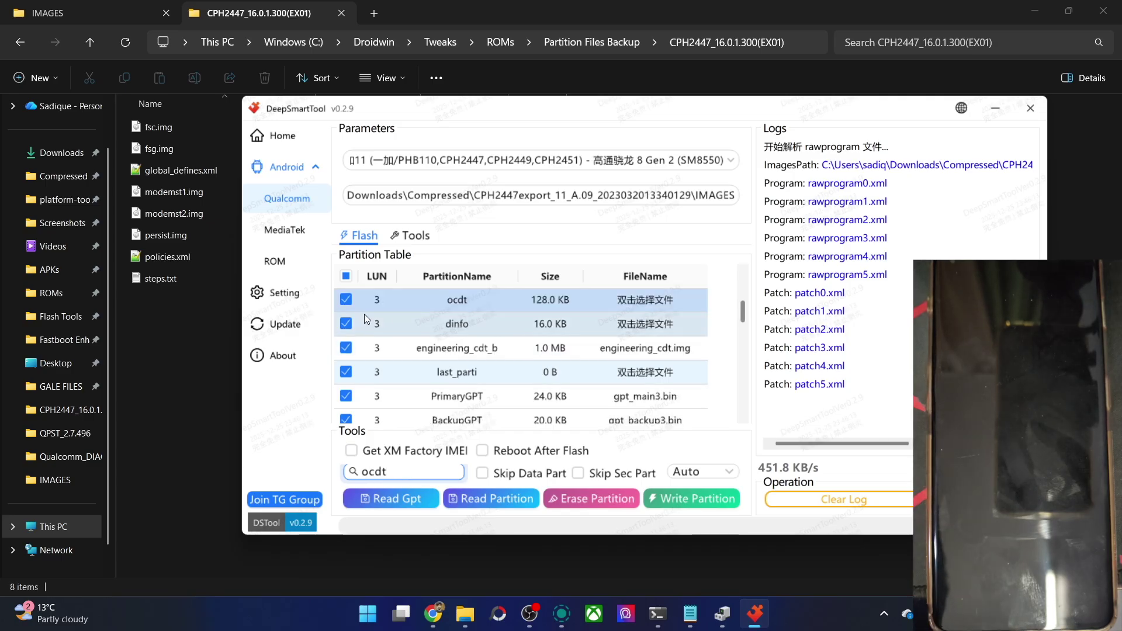
left_click(346, 299)
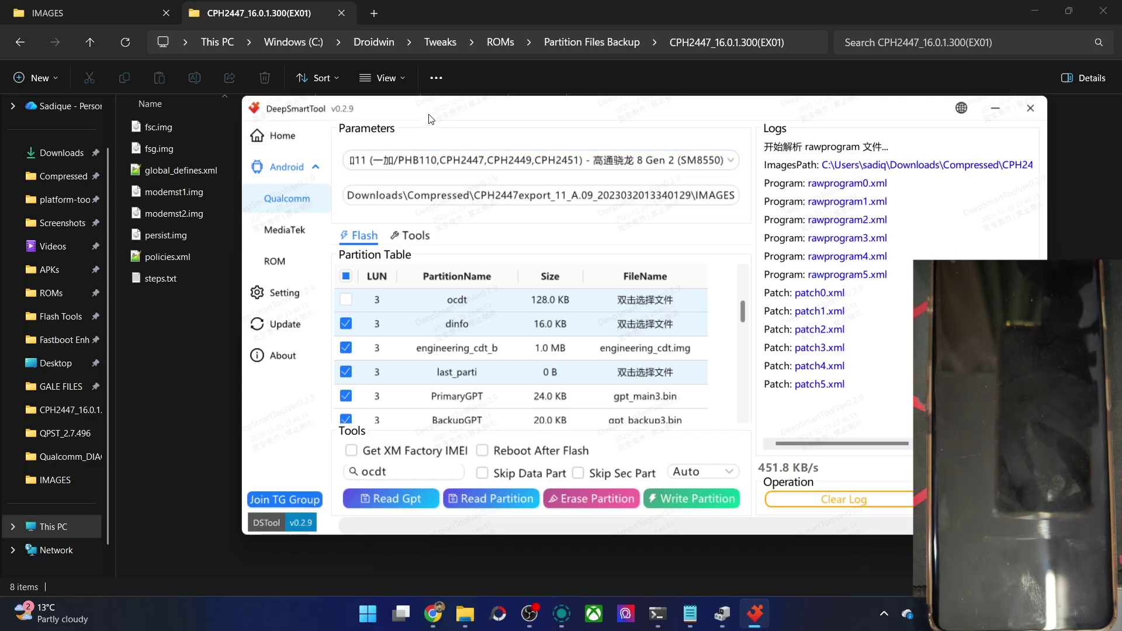
left_click_drag(431, 119, 364, 93)
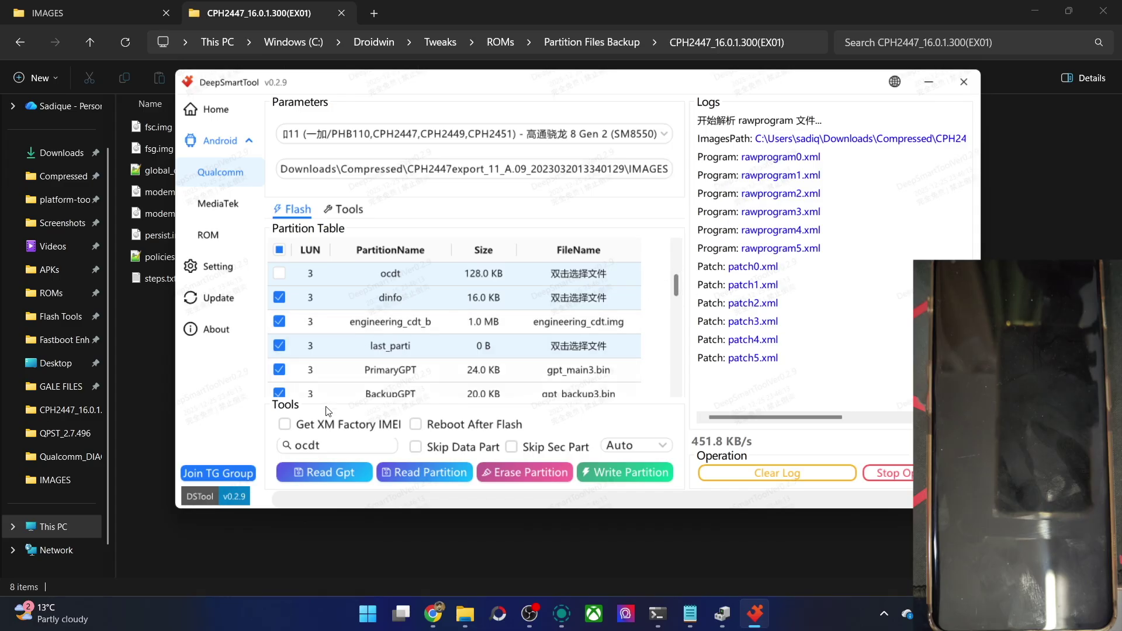
Clear the ocdt filter, scroll through the full partition table, and open Device Manager
left_click(322, 443)
key("BackSpace")
key("BackSpace")
key("BackSpace")
key("BackSpace")
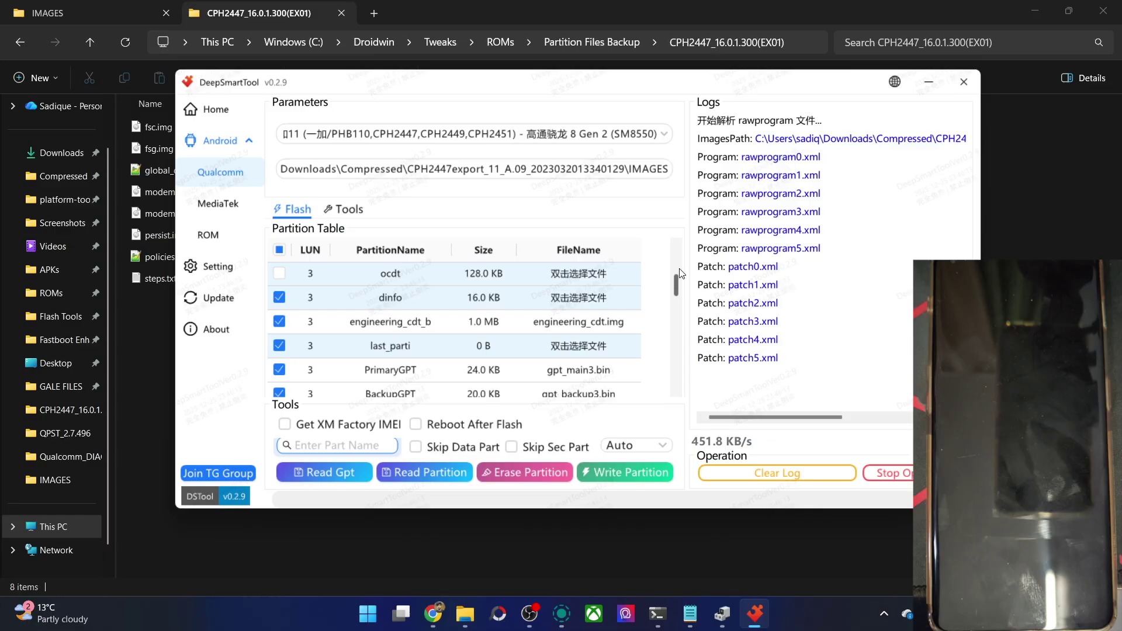
left_click_drag(676, 277, 674, 257)
left_click_drag(679, 305, 682, 272)
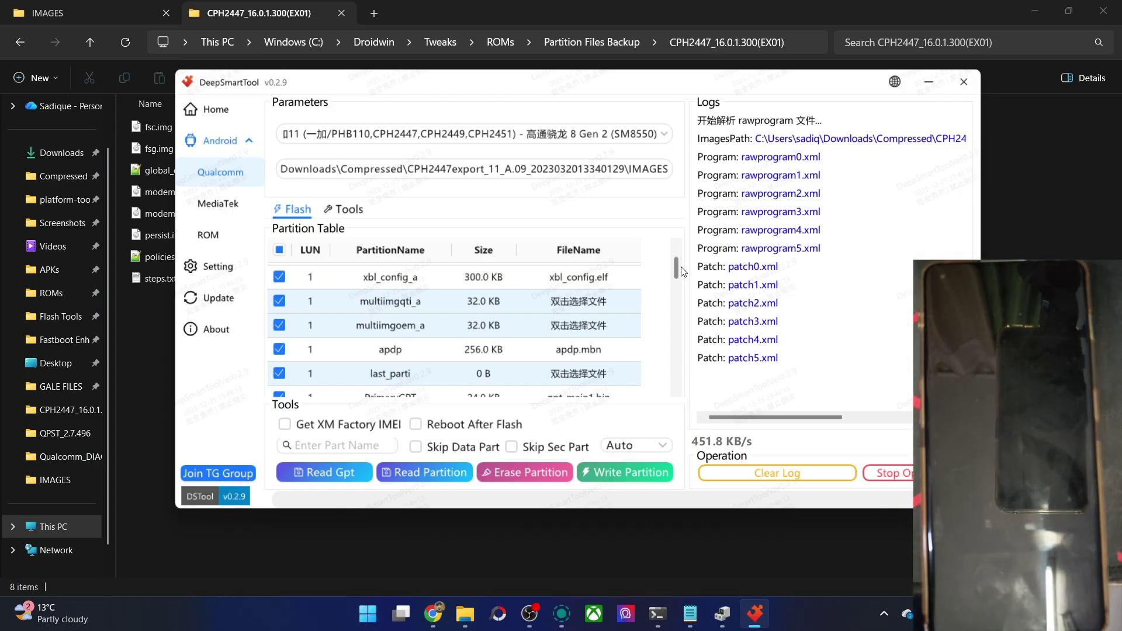
left_click(722, 610)
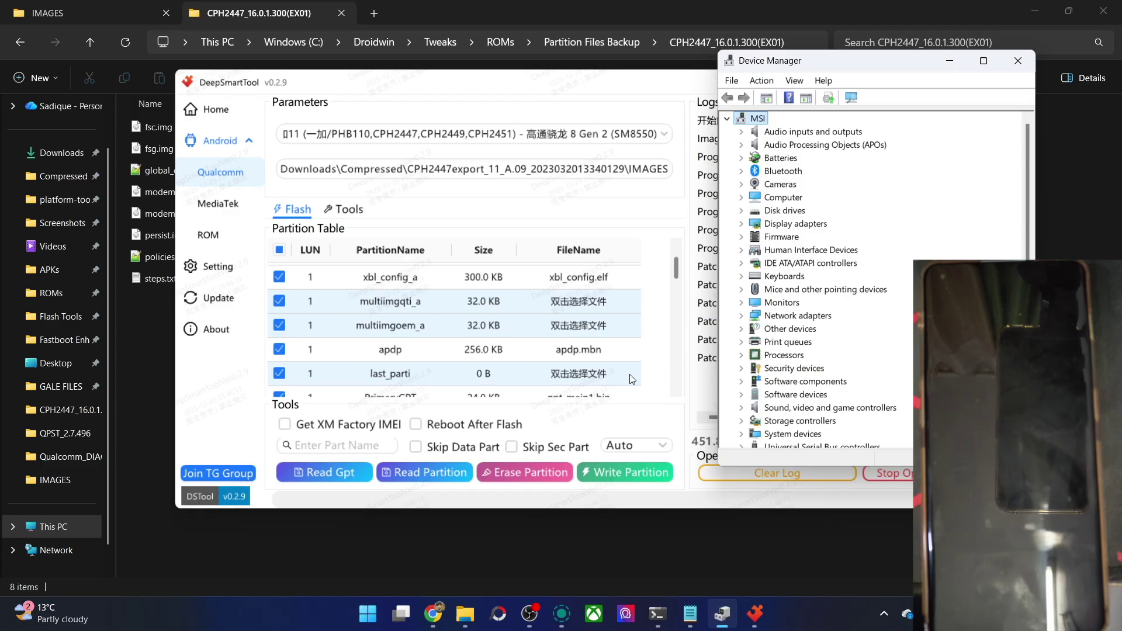
Confirm the phone shows as Qualcomm HS-USB QDLoader 9008 (COM5) under Ports, then minimize Device Manager
left_click(1023, 61)
right_click(383, 613)
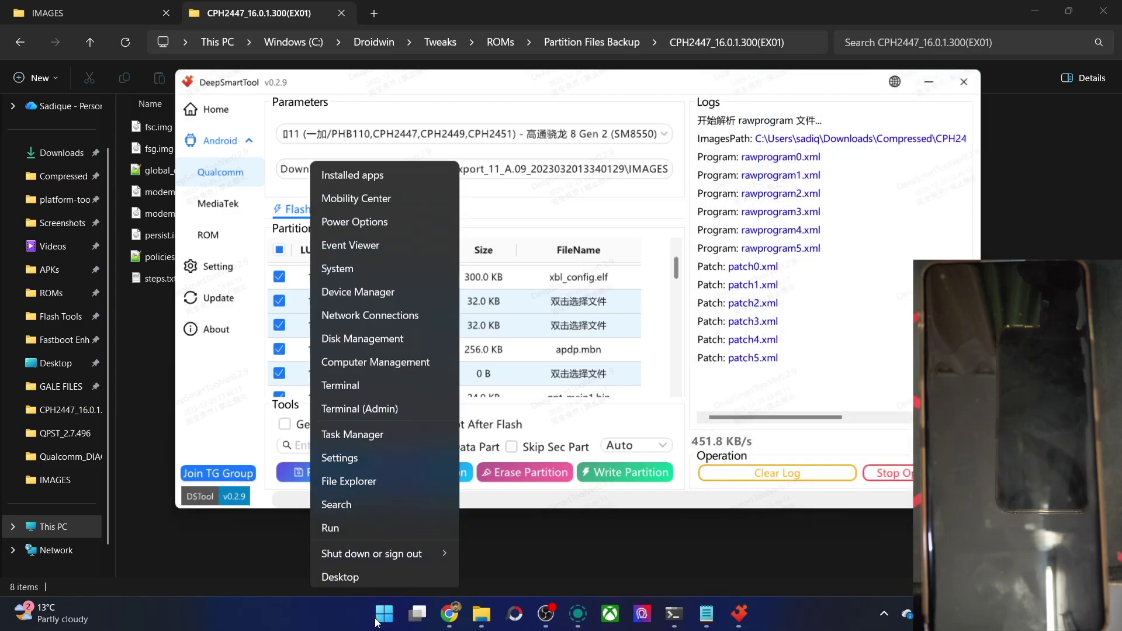
left_click(383, 289)
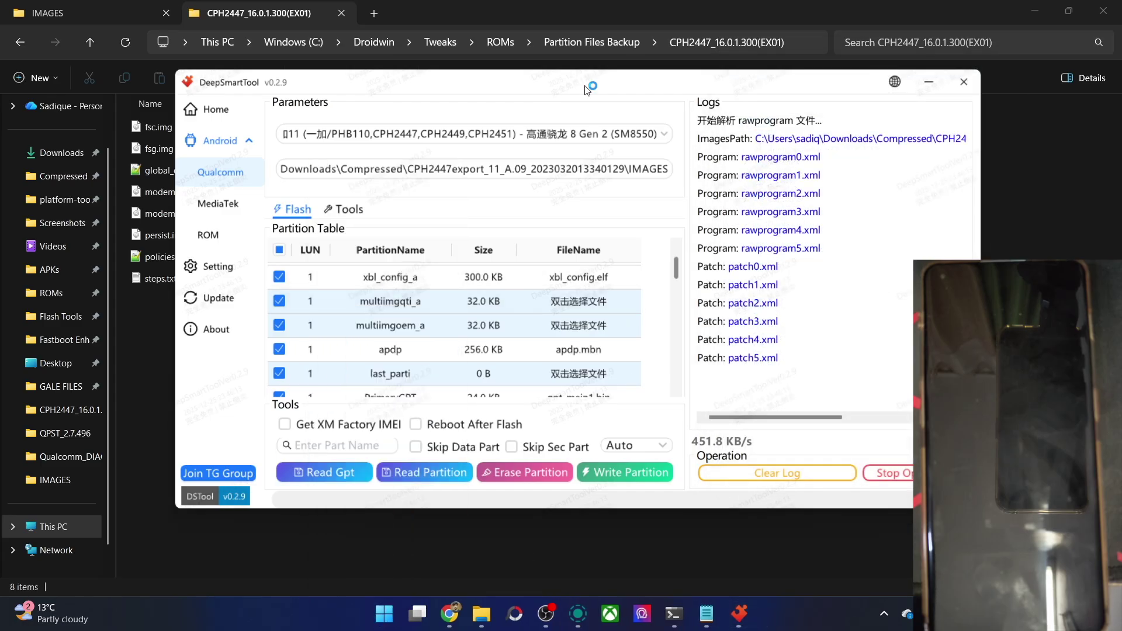
left_click_drag(622, 118, 305, 120)
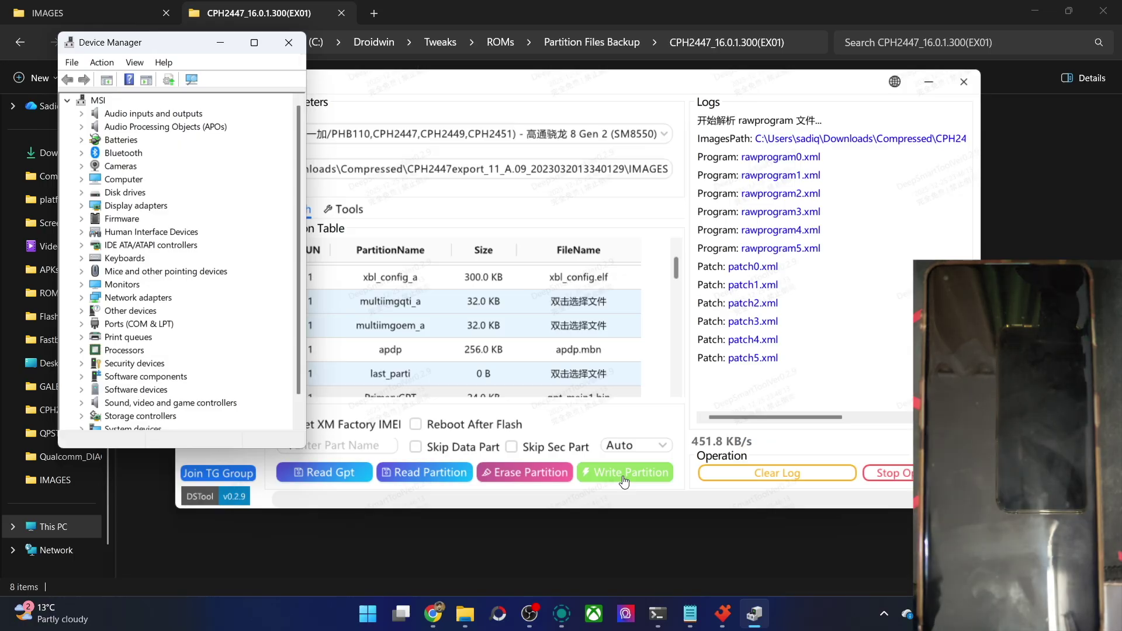
left_click(82, 324)
left_click(156, 337)
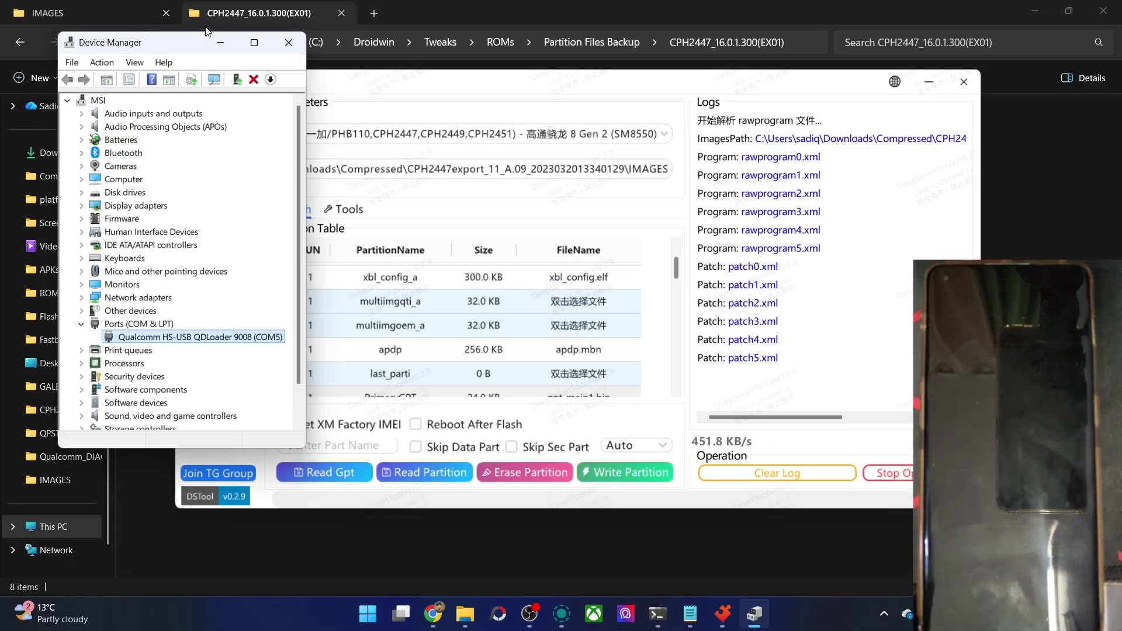
left_click(220, 42)
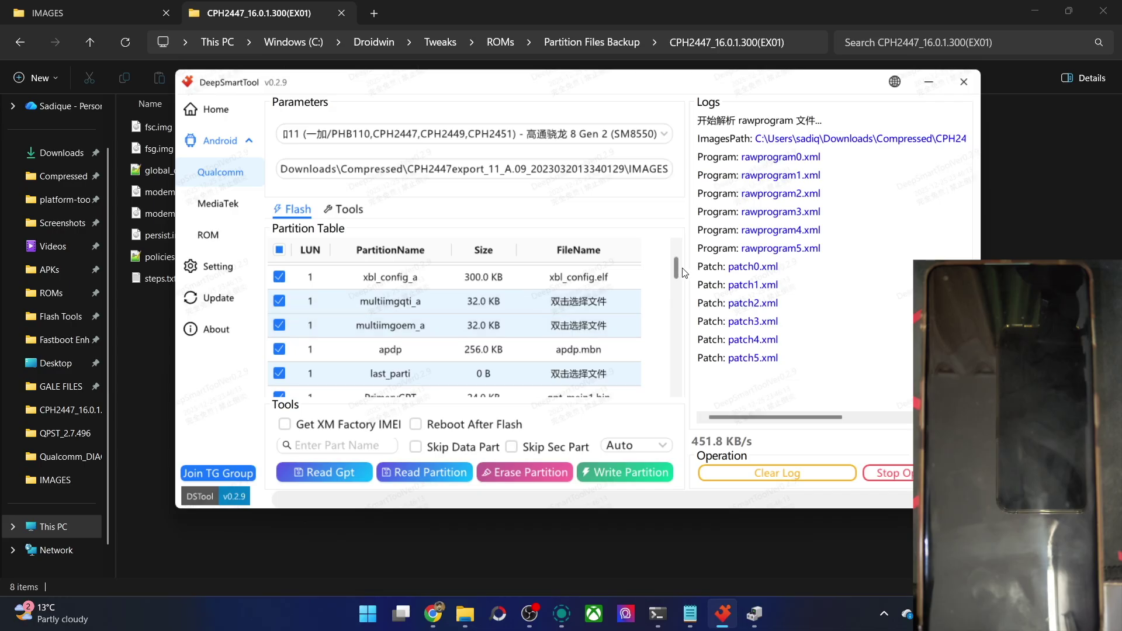
Enable factory IMEI reading and untick the 15.8 GB super partition
left_click_drag(676, 268, 676, 262)
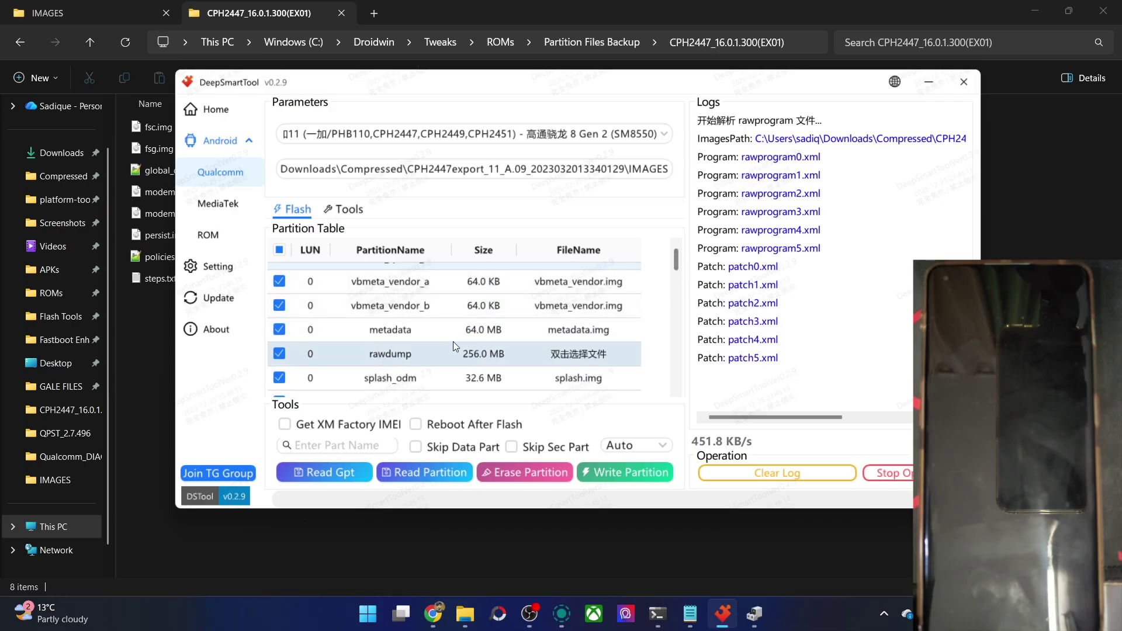
left_click(349, 425)
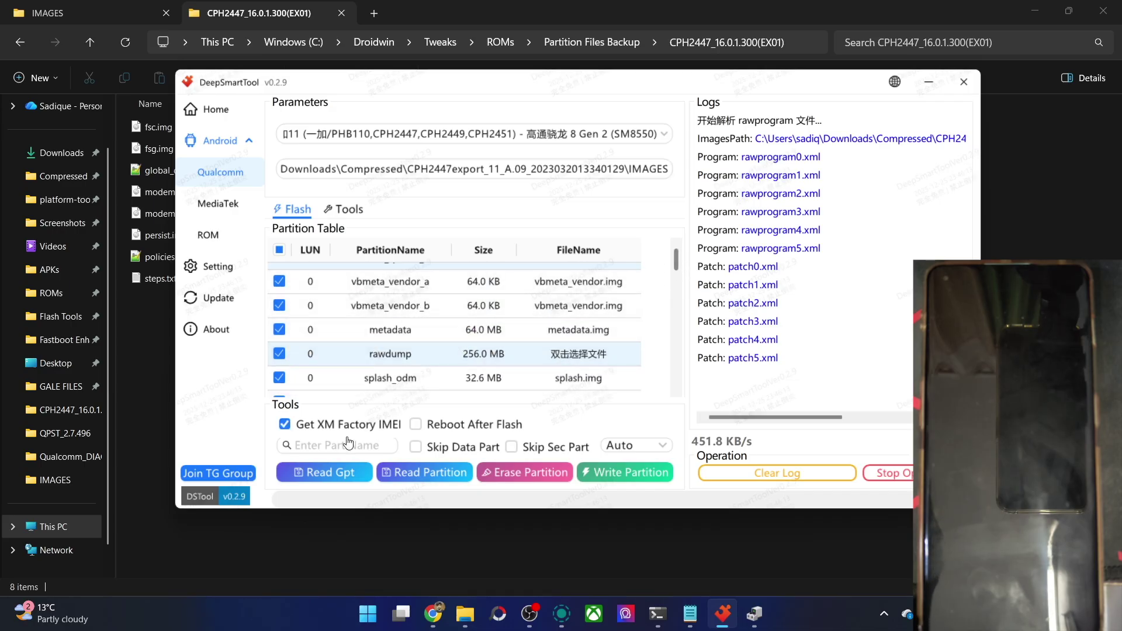
type("su")
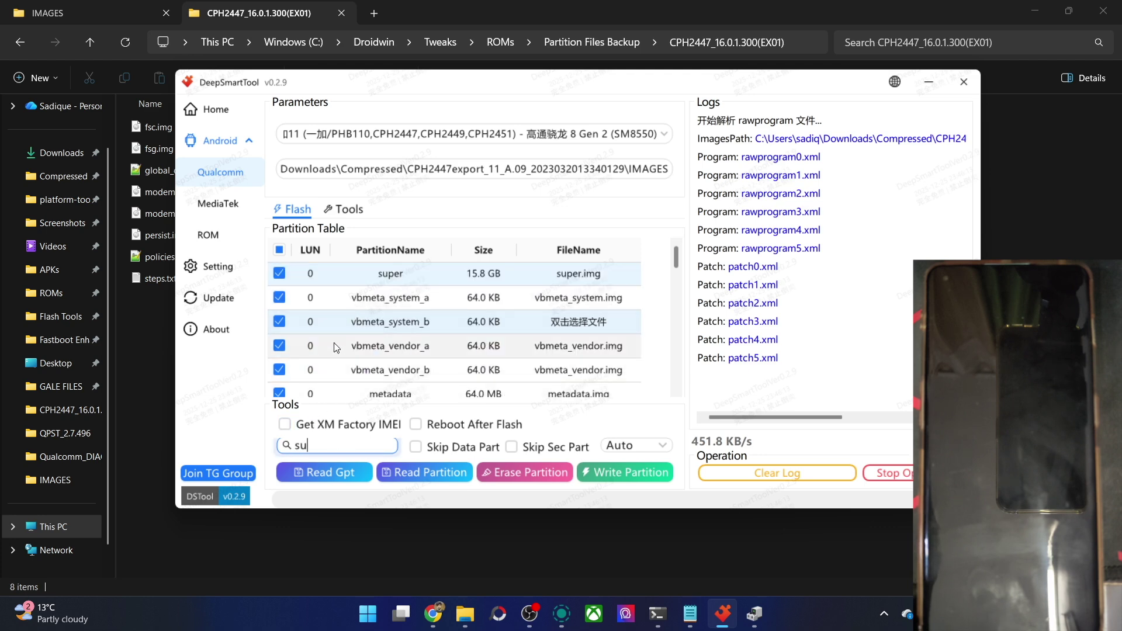
left_click(280, 274)
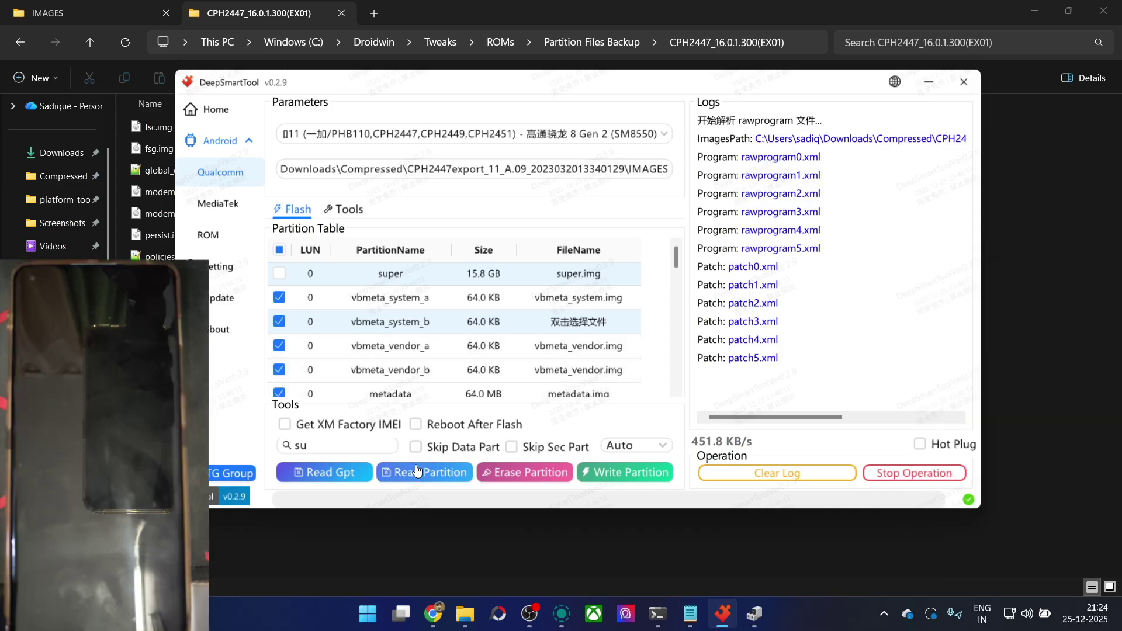
Start reading the checked partitions into the ReadBackup folder, nudging the window right
left_click(417, 473)
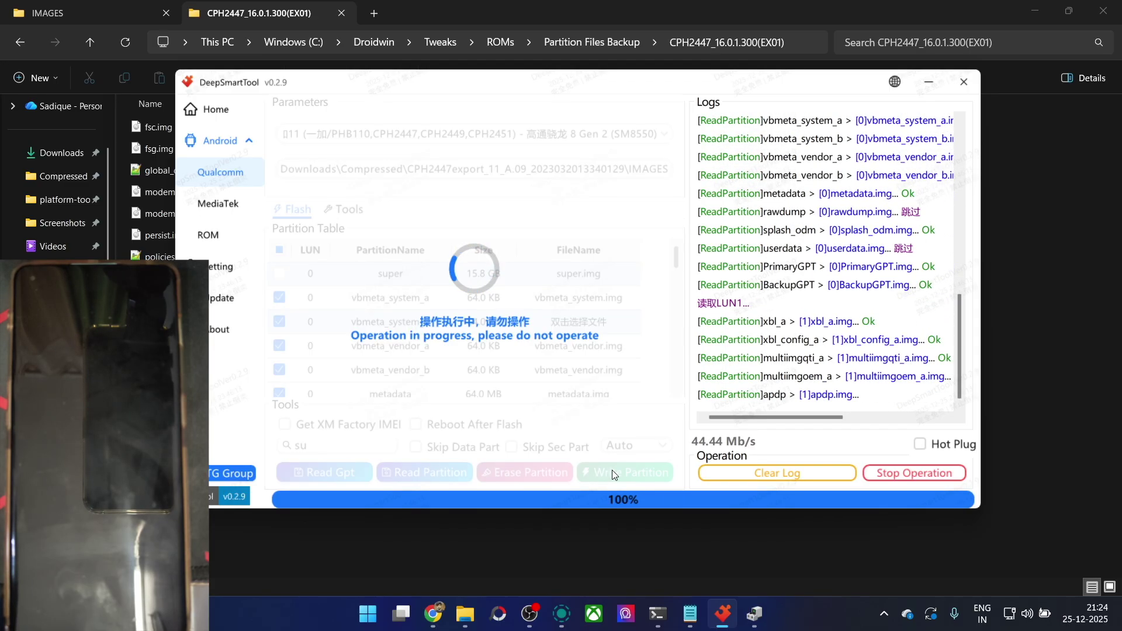
left_click_drag(471, 90, 550, 125)
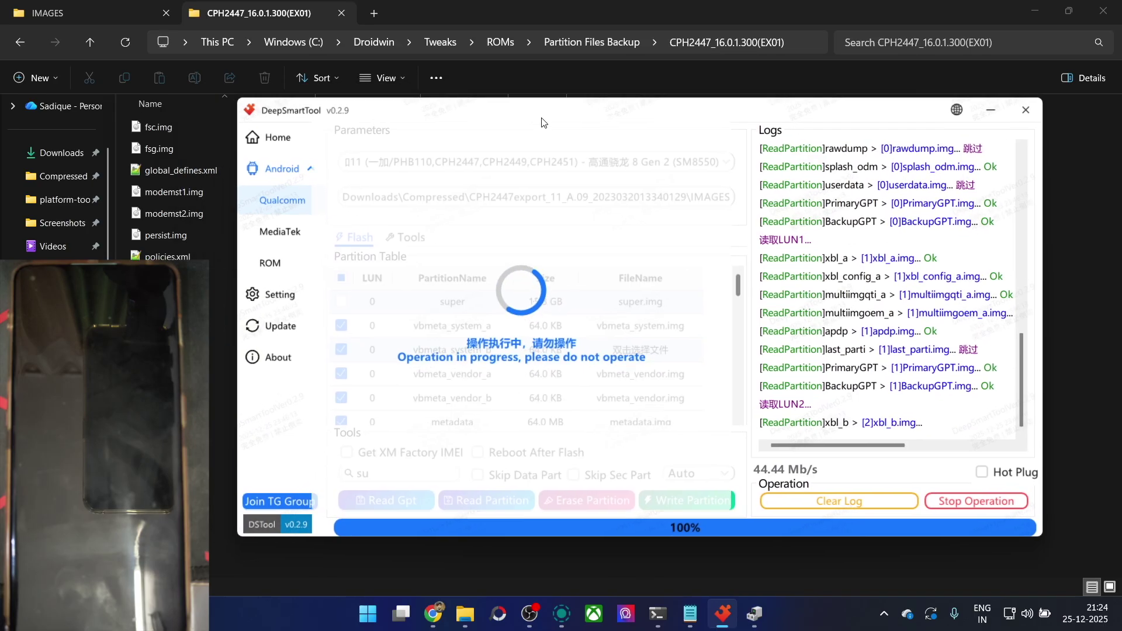